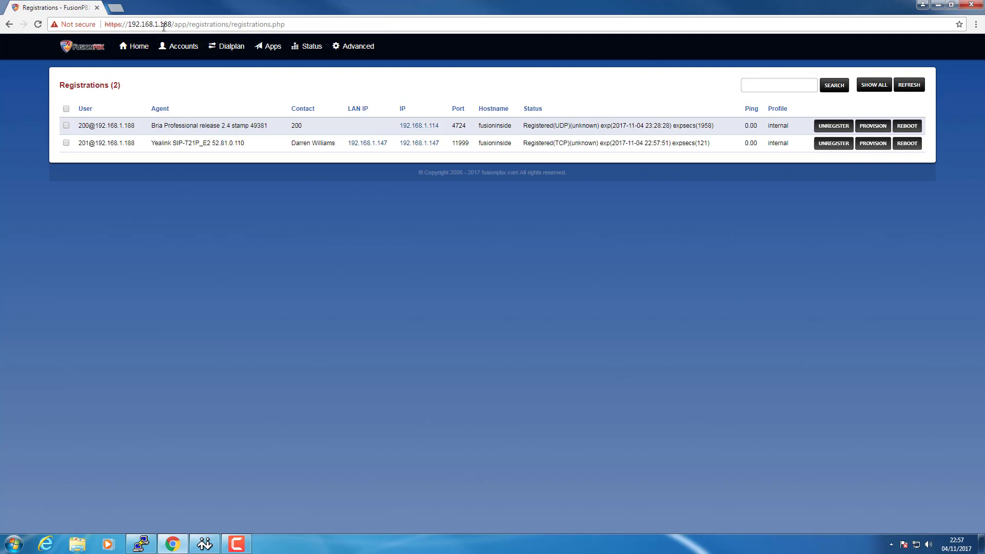
- Select the server IP in the browser's address bar, then head to the Accounts menu
drag(172, 24, 128, 24)
mouse_move(161, 51)
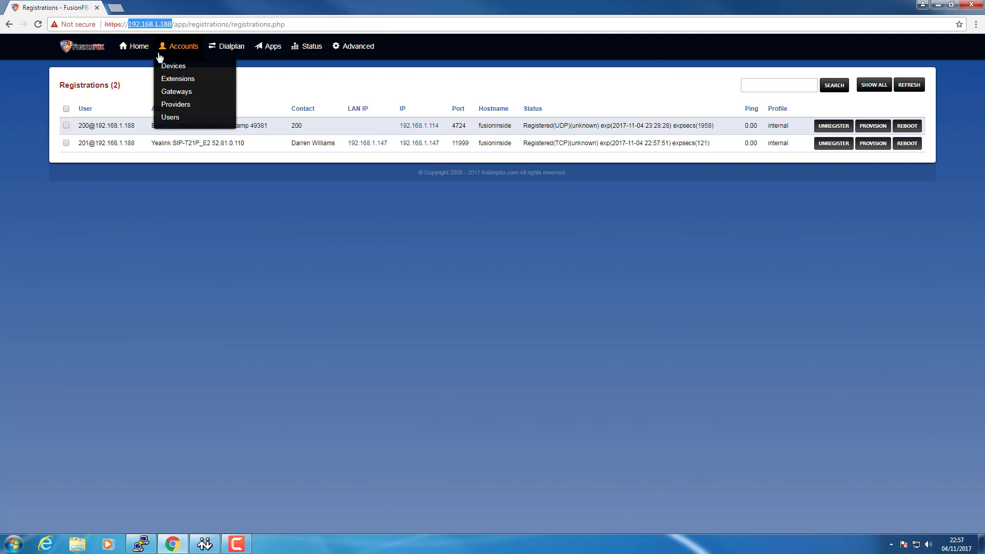
- Open the extensions list and review the contexts of extensions 200–202
click(182, 84)
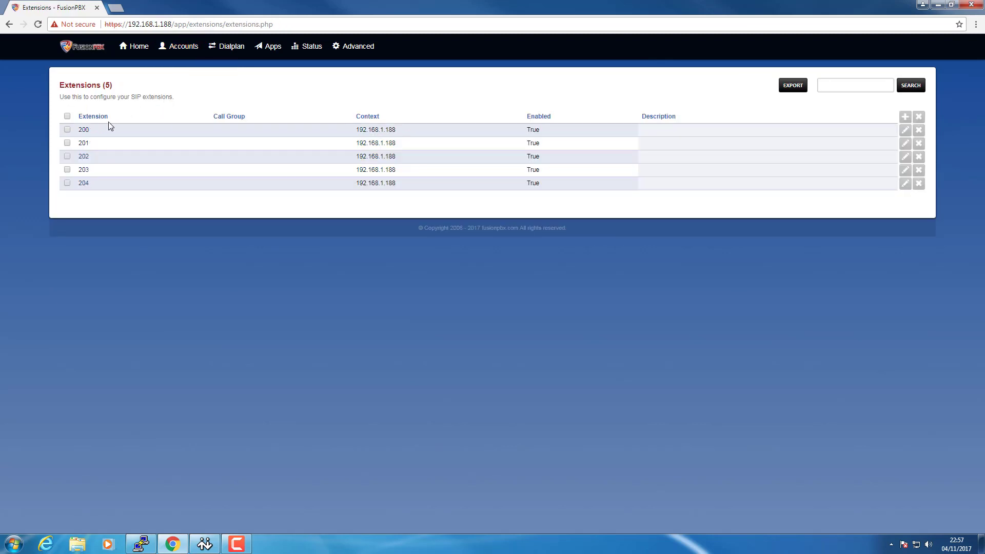
drag(401, 131, 346, 132)
drag(409, 144, 340, 143)
drag(413, 161, 346, 146)
click(337, 103)
click(84, 129)
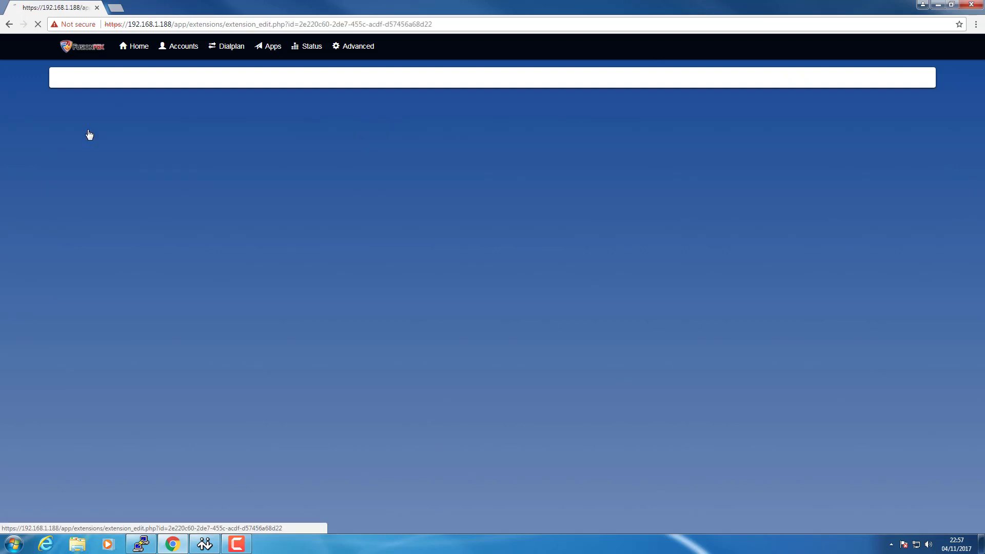
scroll(481, 191, down, 7)
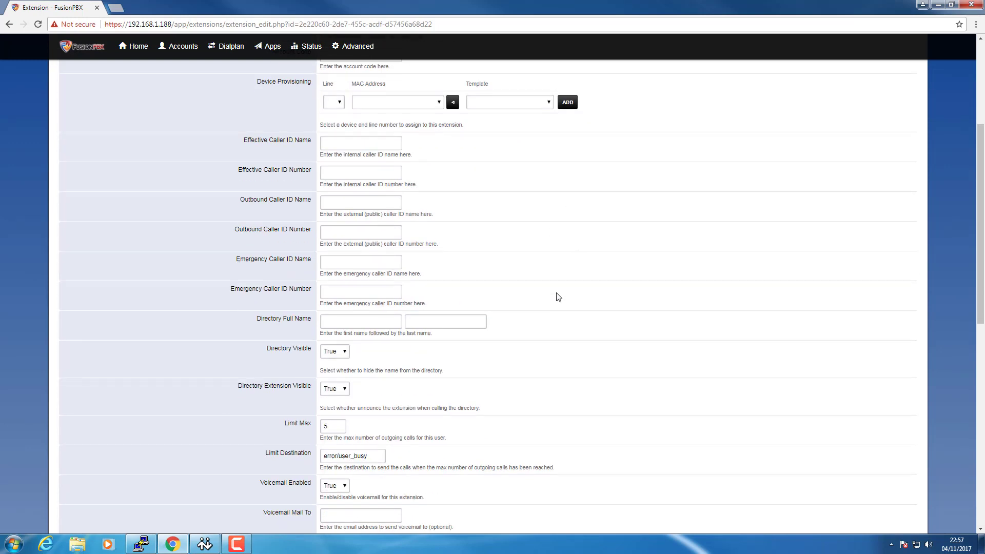
scroll(589, 287, down, 7)
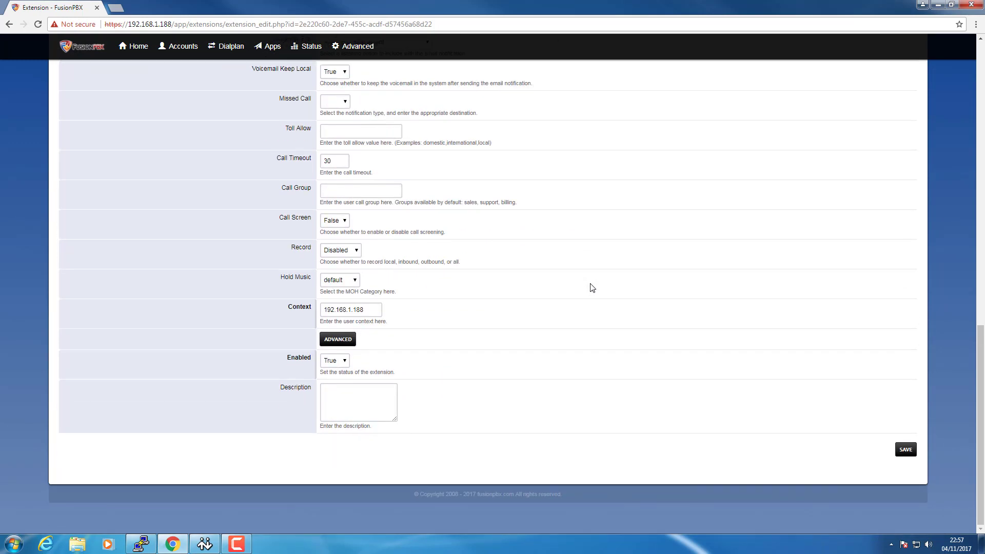
click(365, 312)
text(interna)
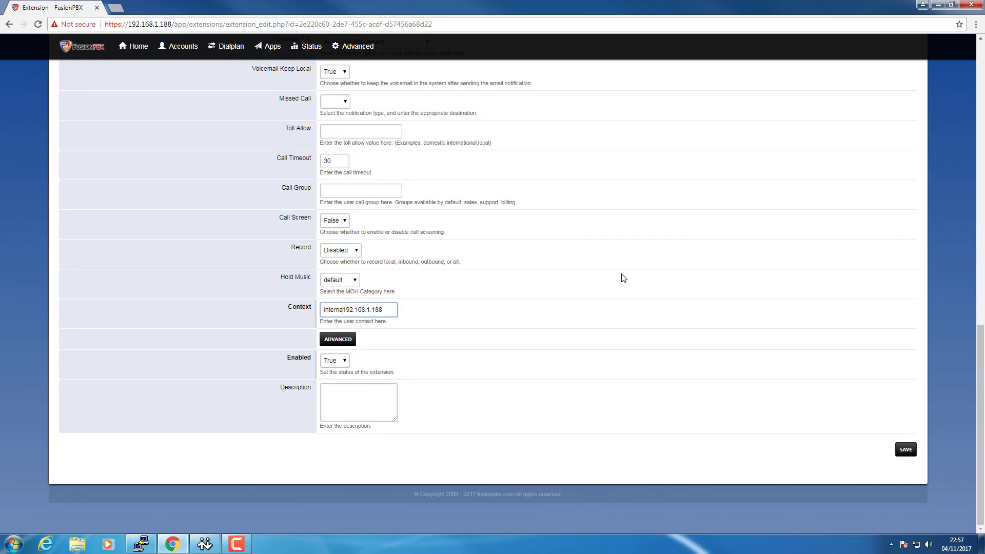
text(l@)
click(344, 310)
double_click(333, 309)
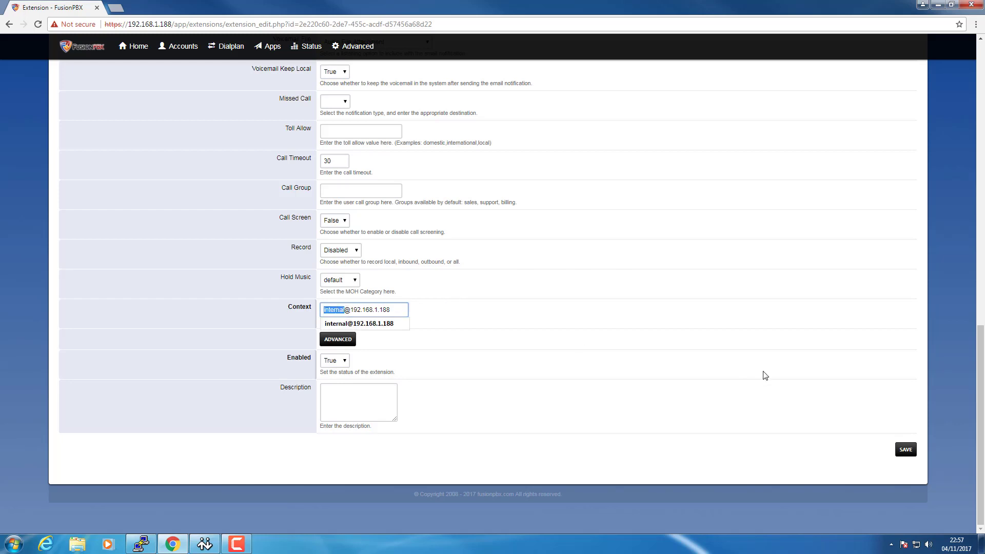
click(905, 450)
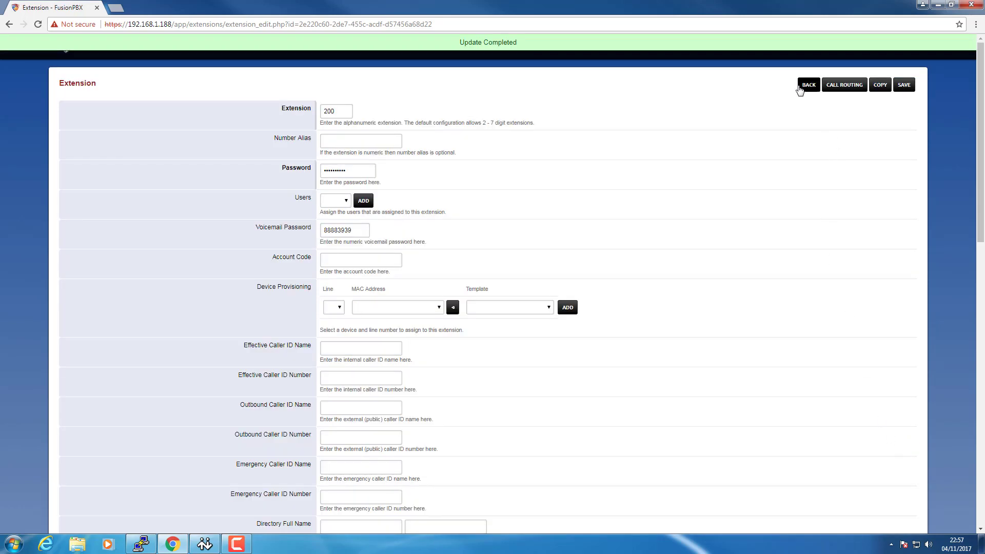
click(800, 89)
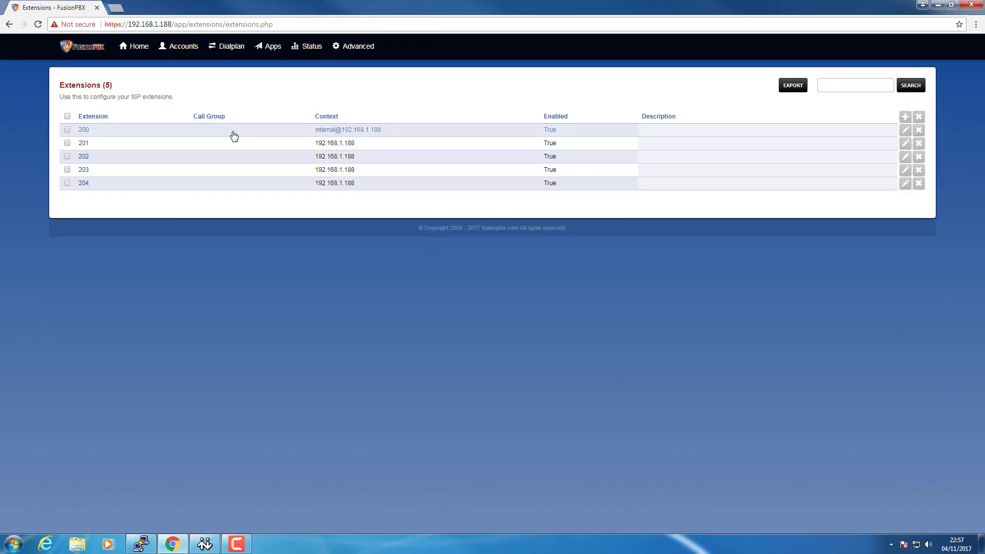
click(94, 148)
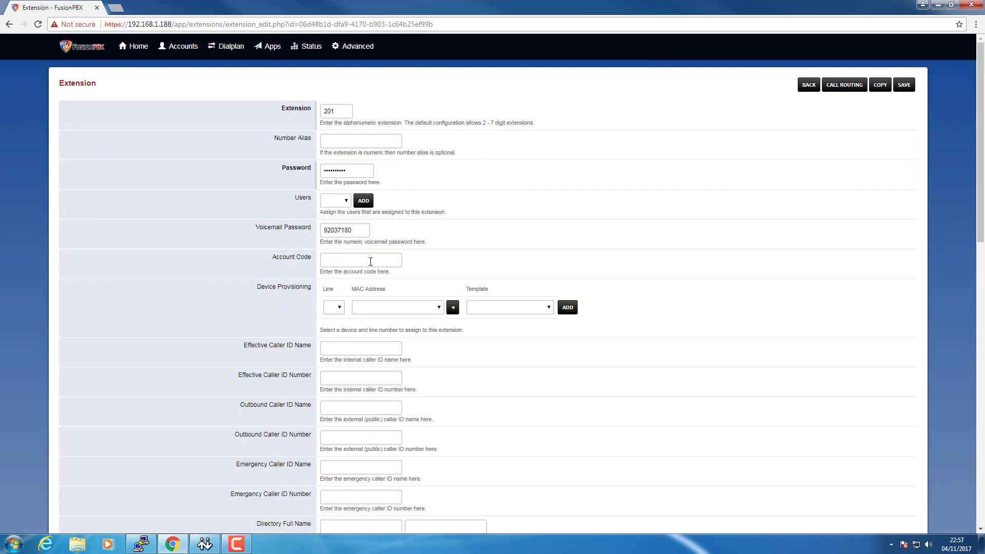
scroll(373, 322, down, 9)
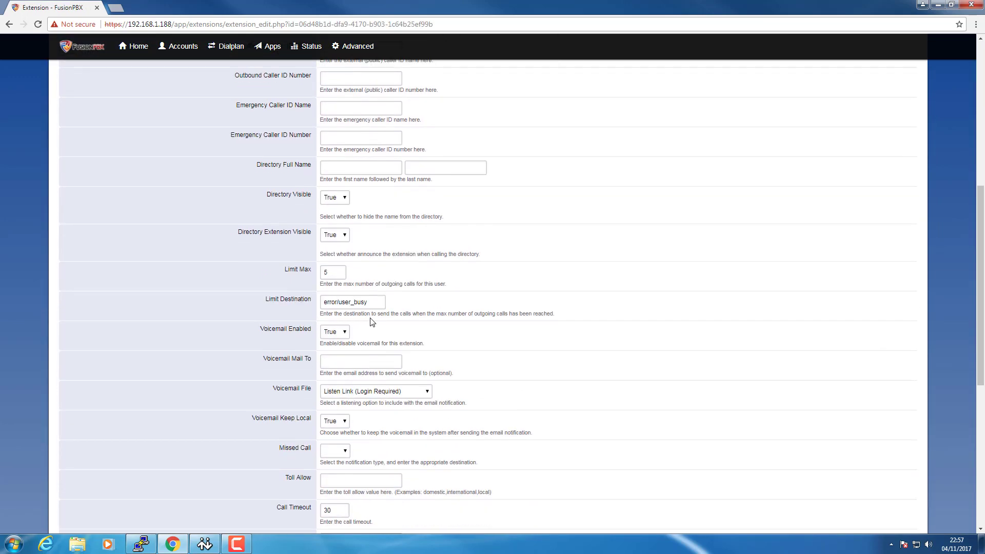
scroll(372, 321, down, 2)
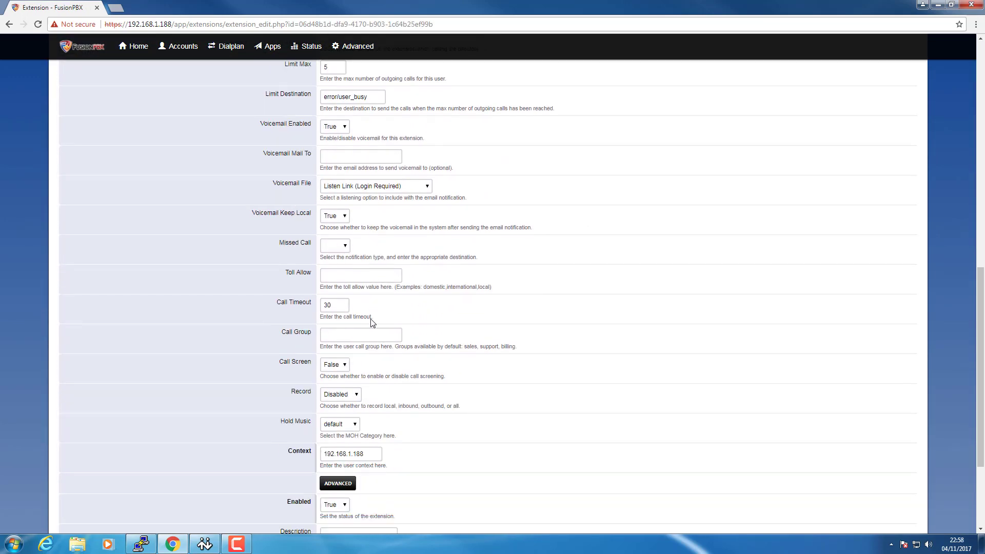
click(377, 452)
text(internal@)
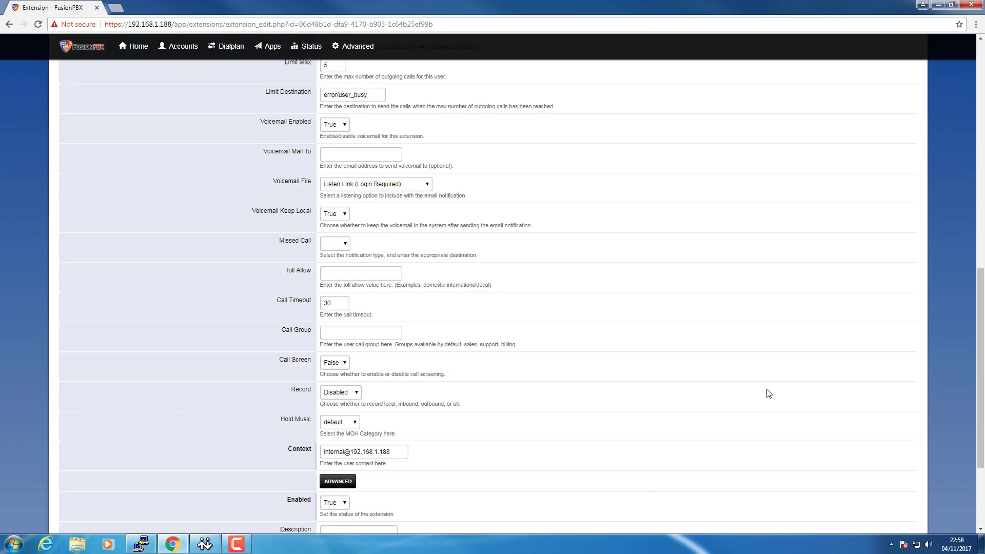
scroll(766, 393, down, 3)
click(903, 454)
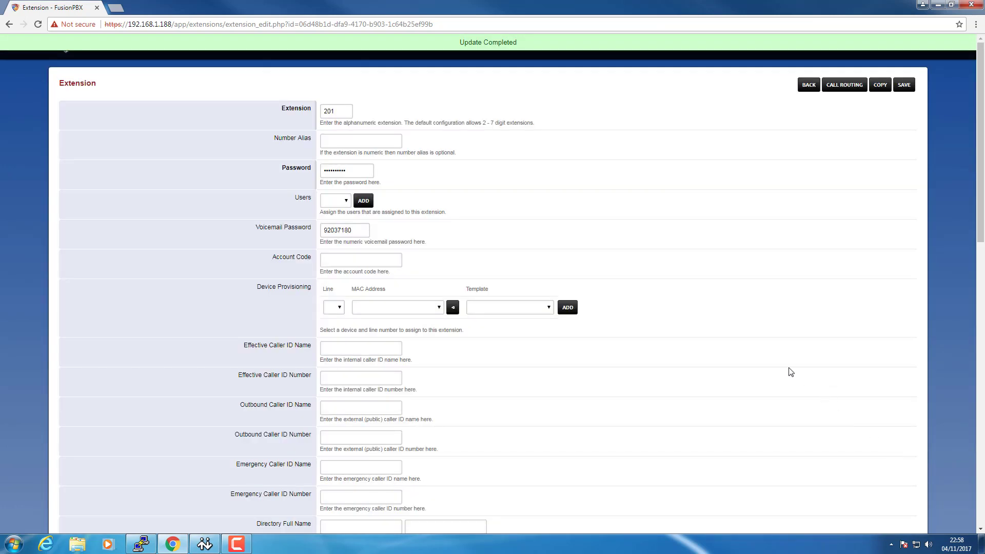
click(804, 85)
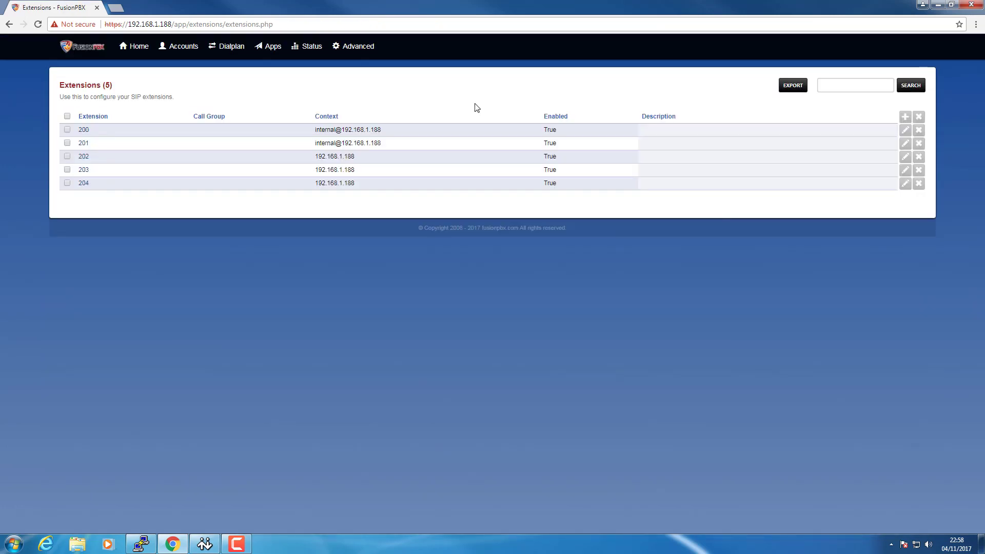
- Test-call extension 201 from Bria, hang up, and return to the extensions page
click(205, 543)
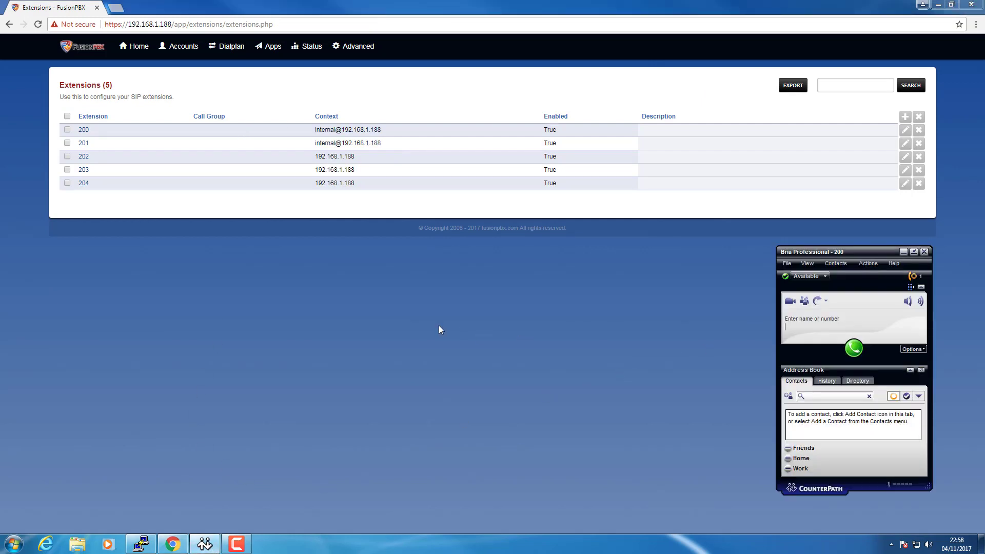
text(201)
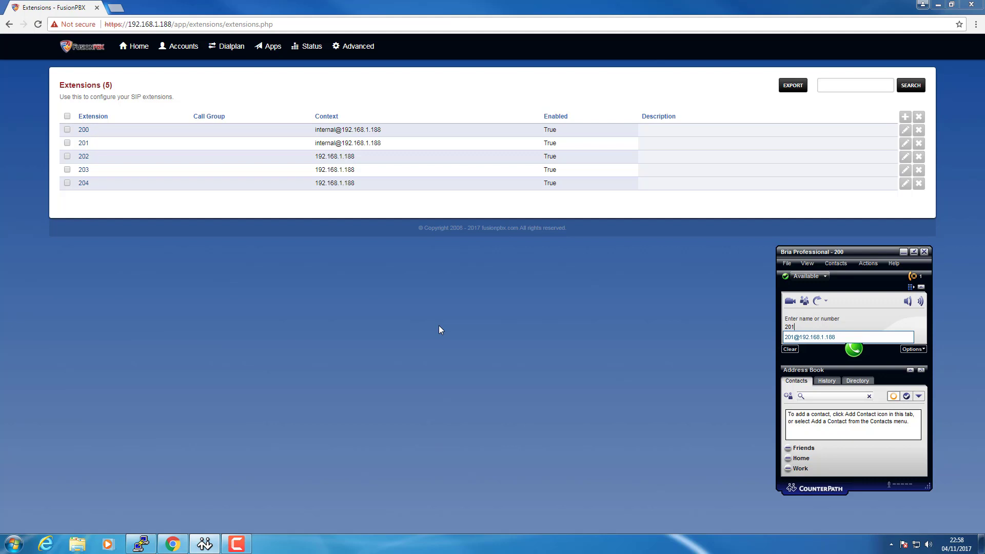
click(854, 354)
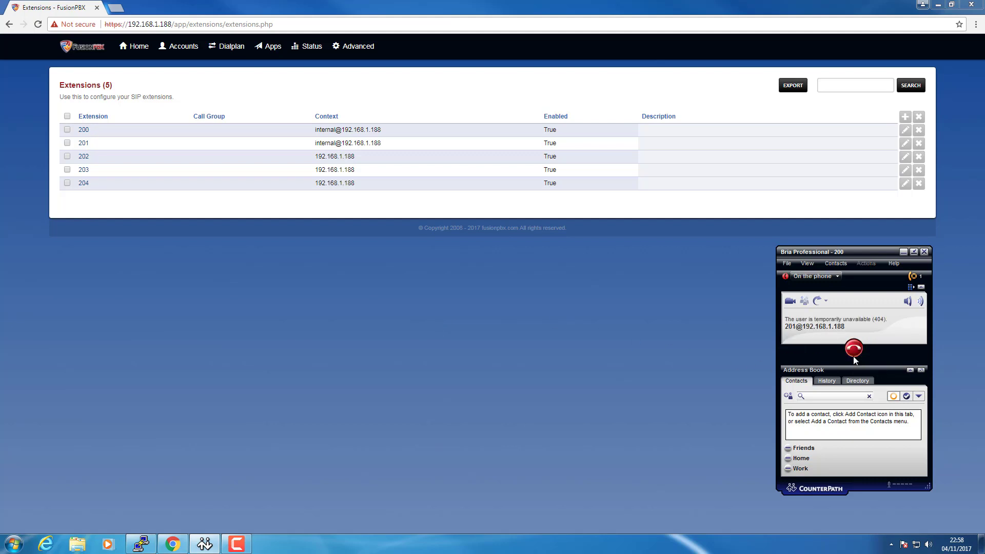
click(854, 350)
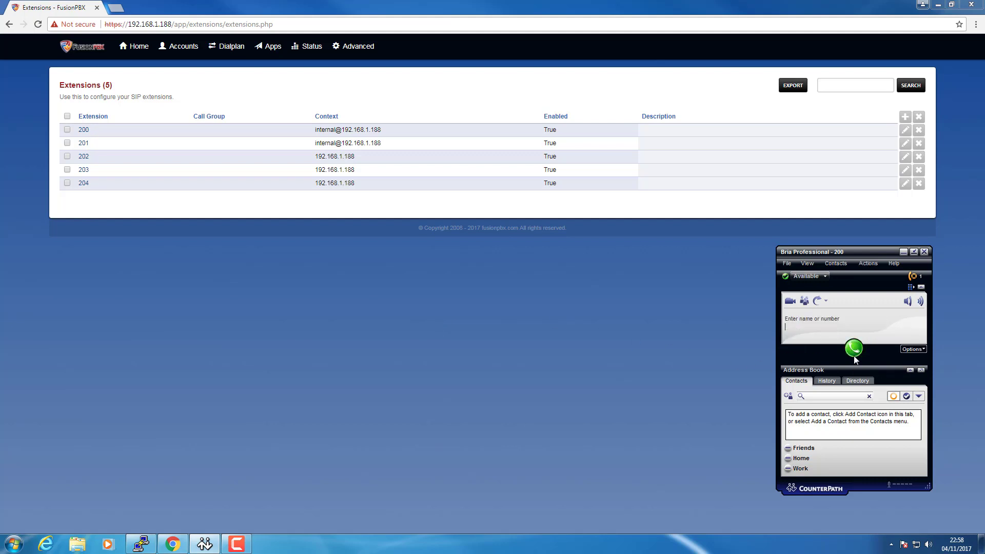
click(607, 340)
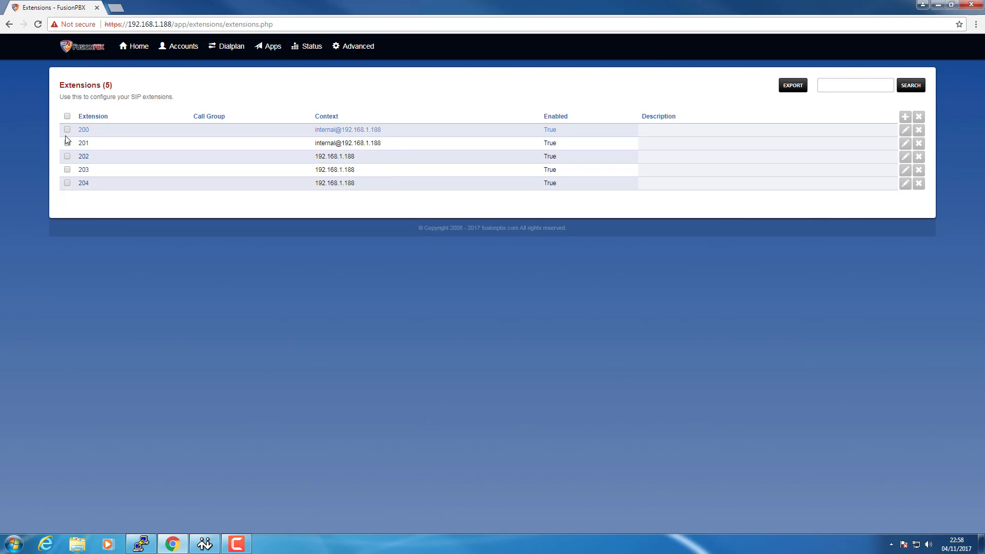
- Dial *97 and then *9664 in Bria, hang up the failed call, and return to the browser
click(204, 545)
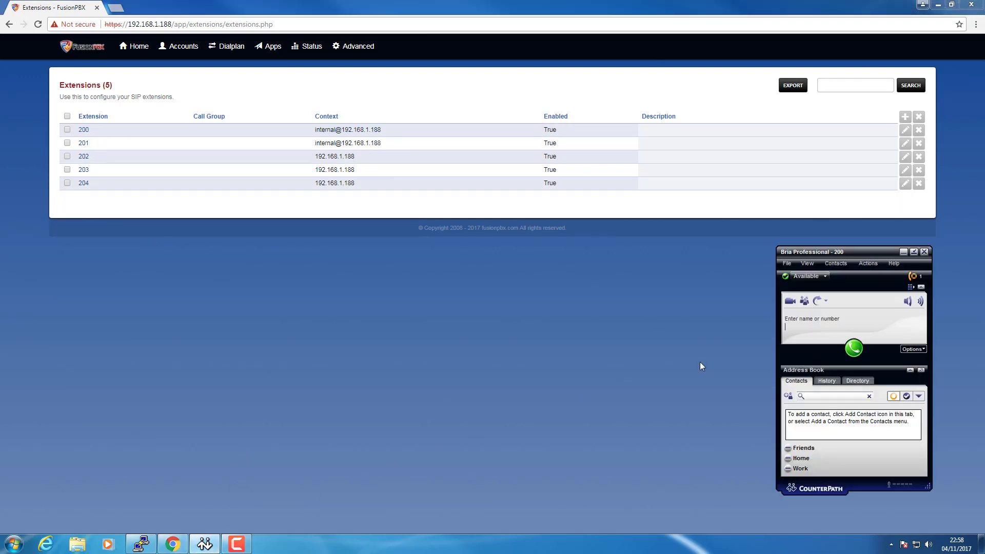
text(*97)
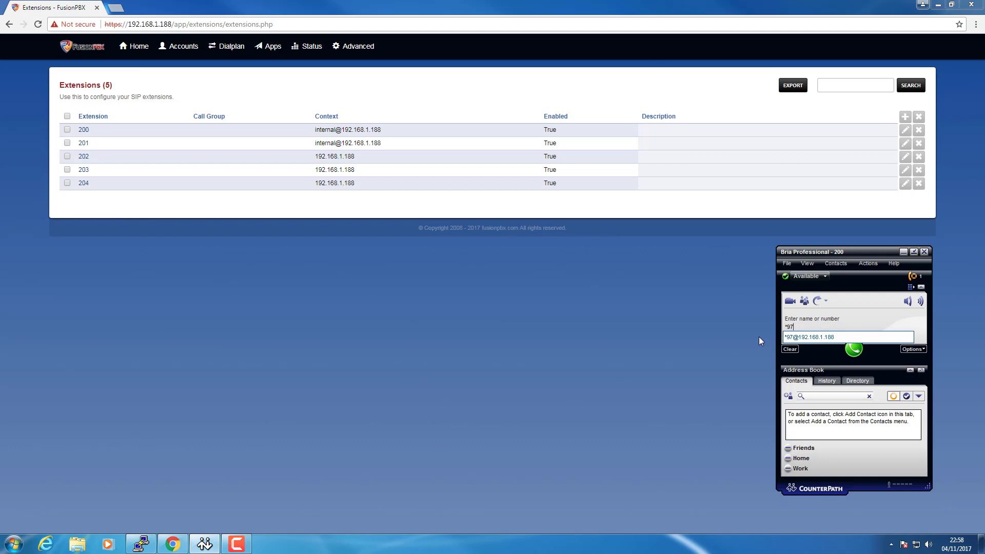
key(Return)
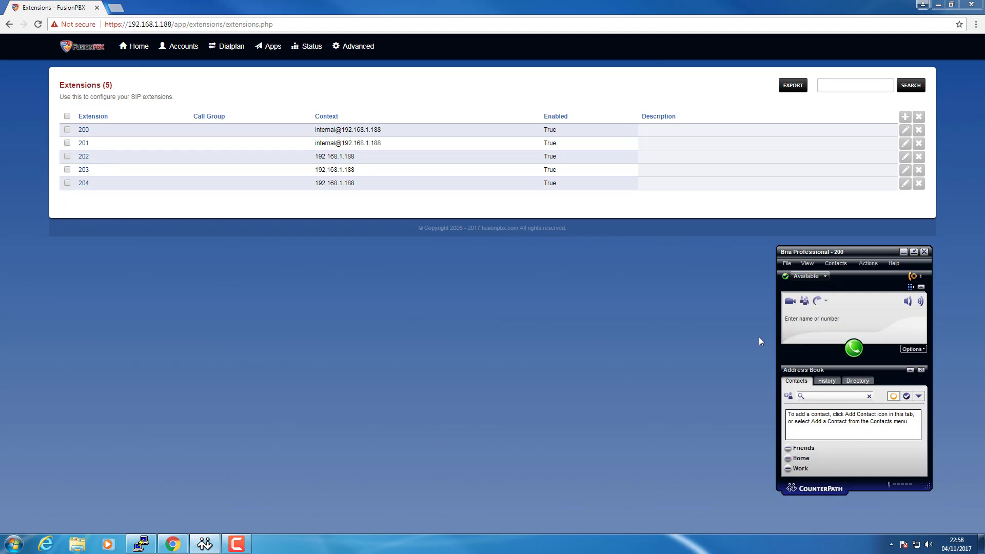
text(*9664)
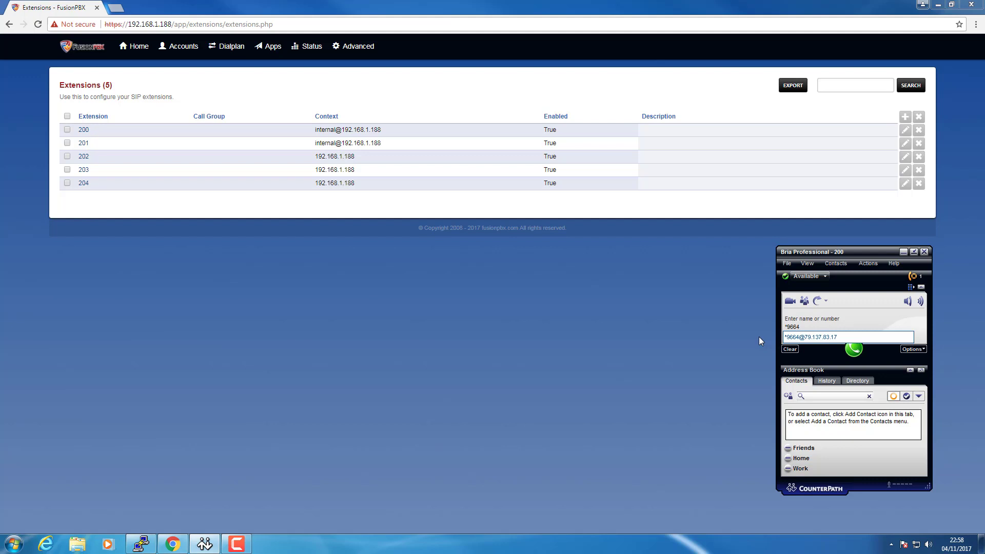
key(Return)
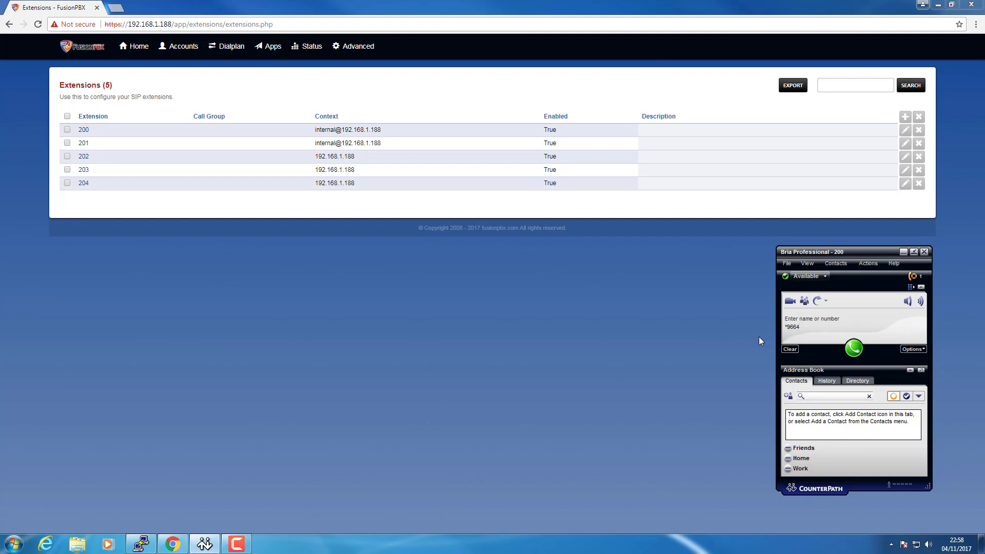
key(Return)
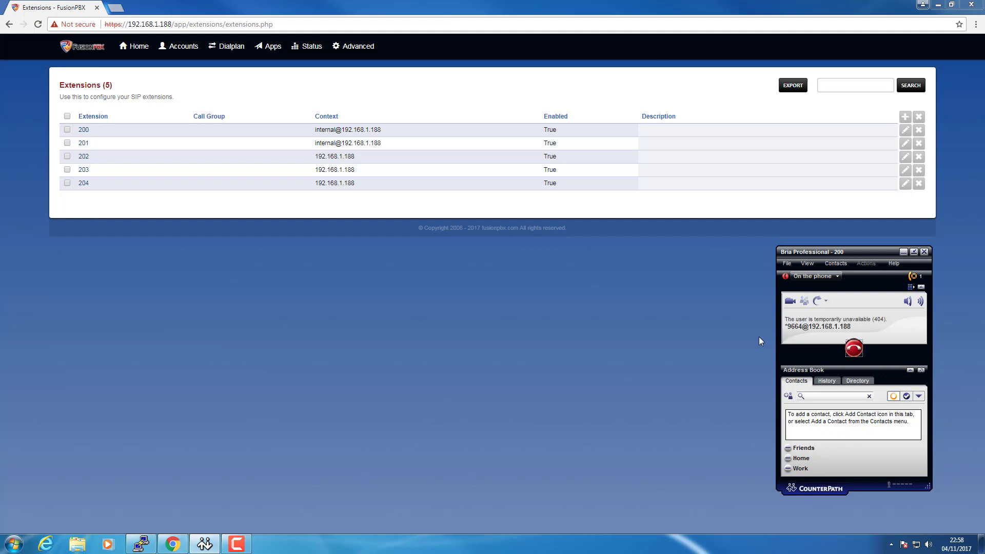
click(854, 349)
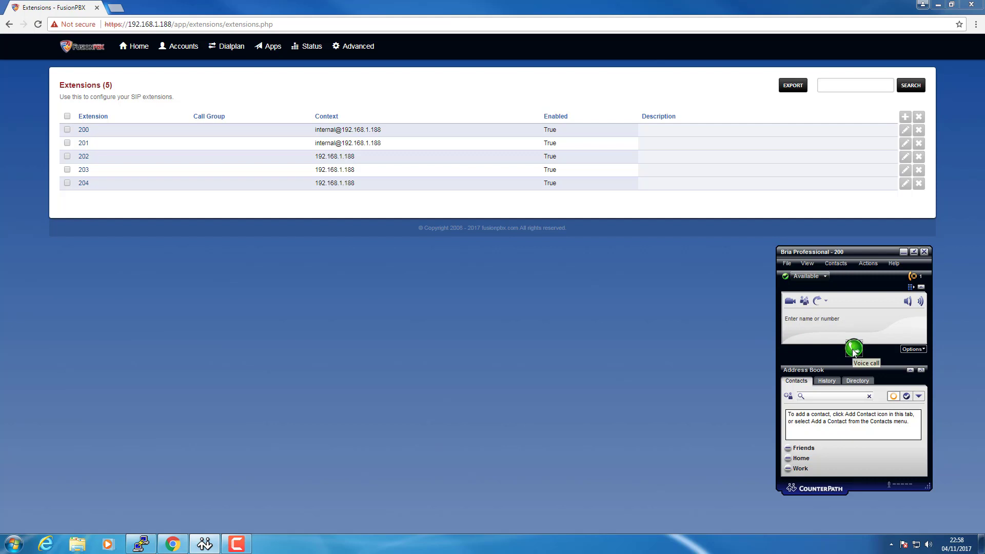
click(681, 337)
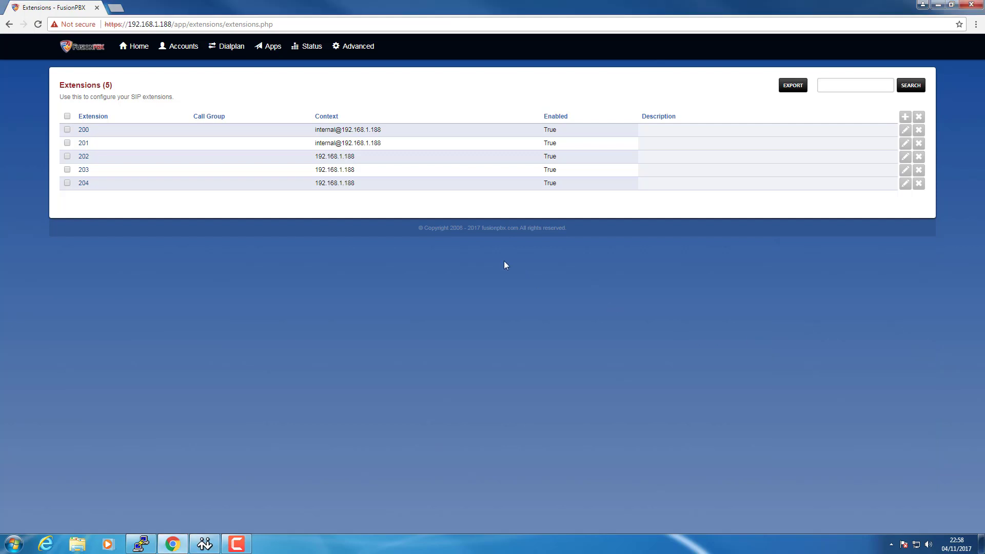
- Open Dialplan Manager from the Dialplan menu and scroll down to local_extension
mouse_move(229, 51)
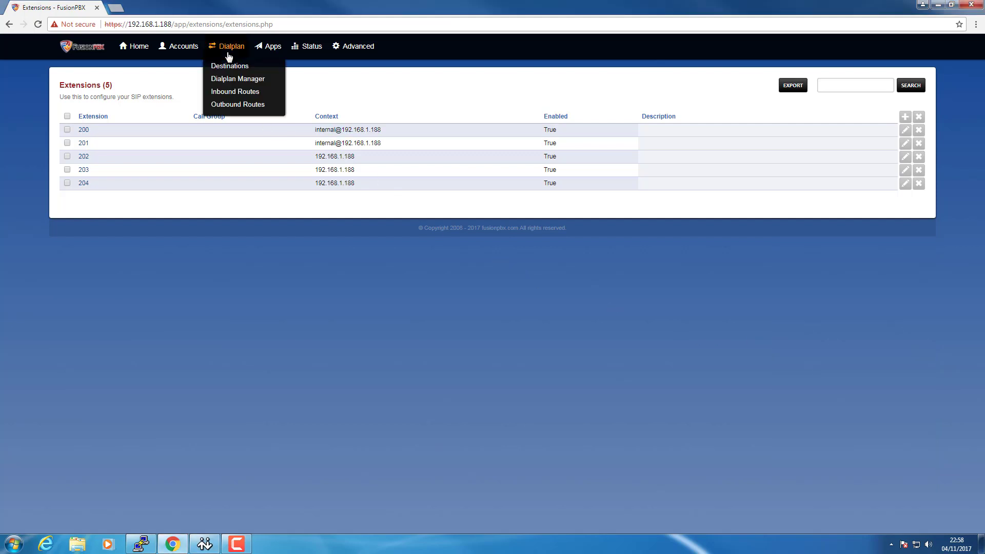
click(227, 79)
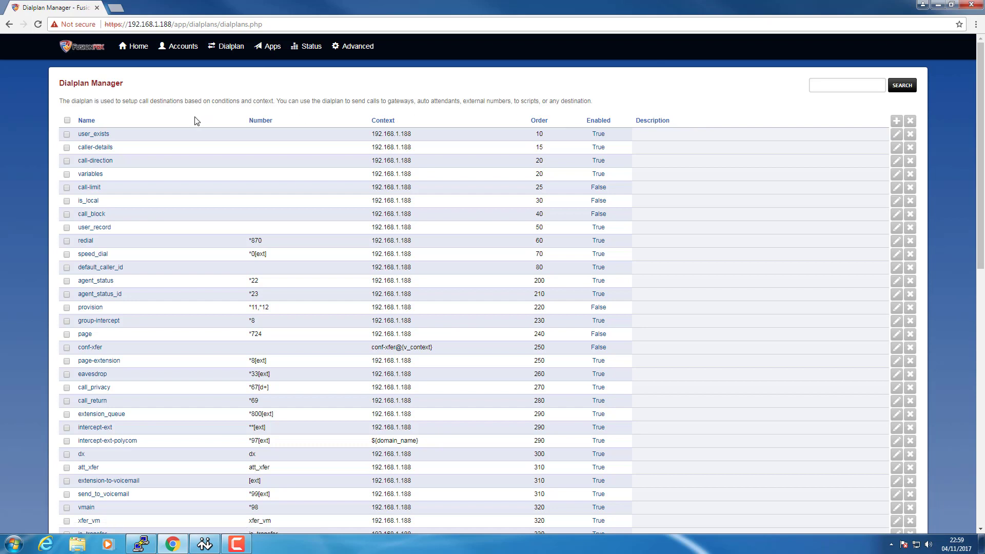
scroll(195, 121, down, 9)
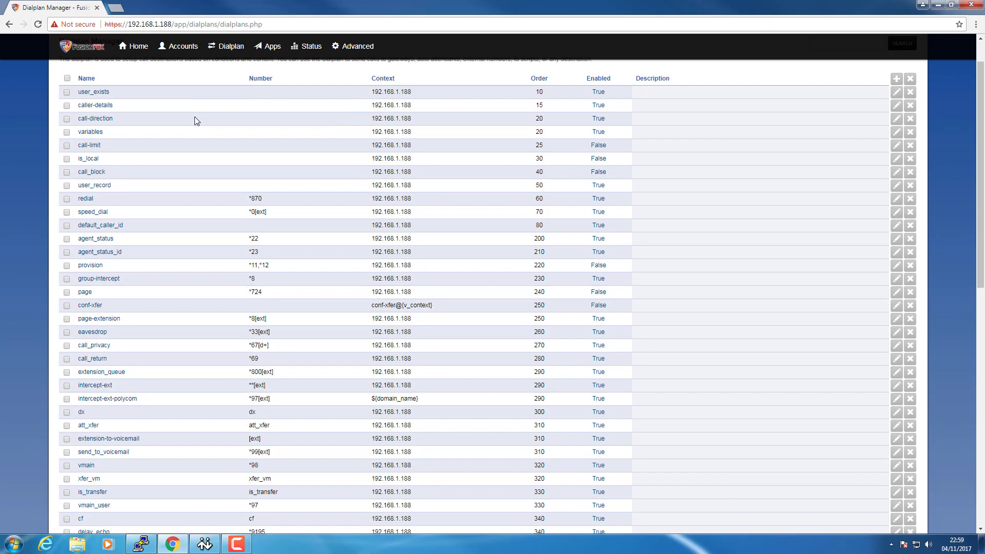
scroll(195, 121, down, 3)
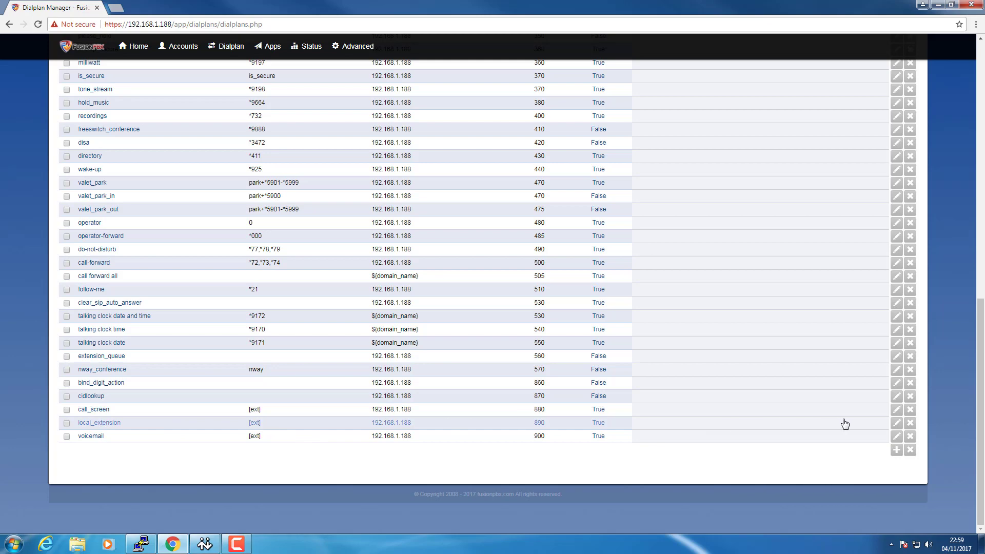
- Open local_extension and inspect its ${user_exists} condition type and data
click(897, 423)
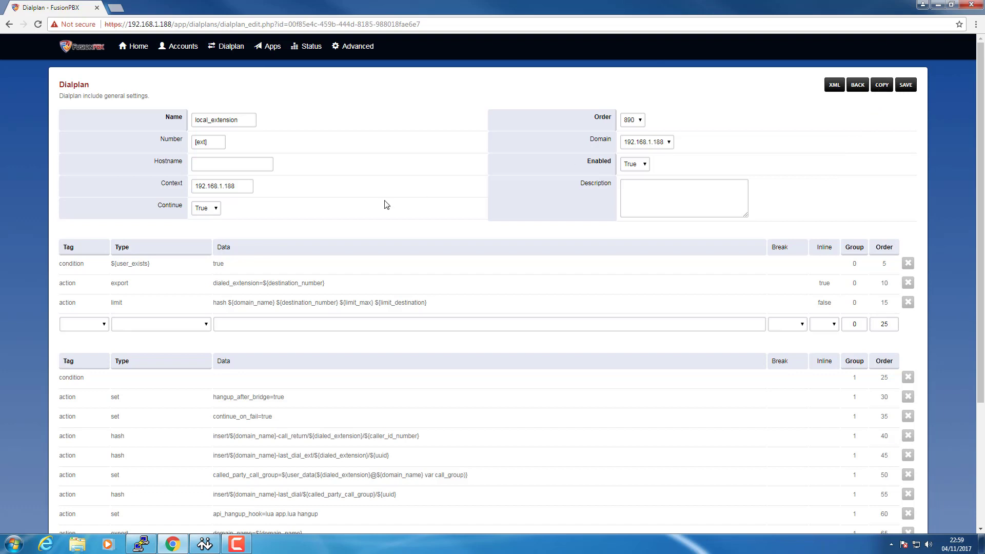
scroll(384, 204, down, 1)
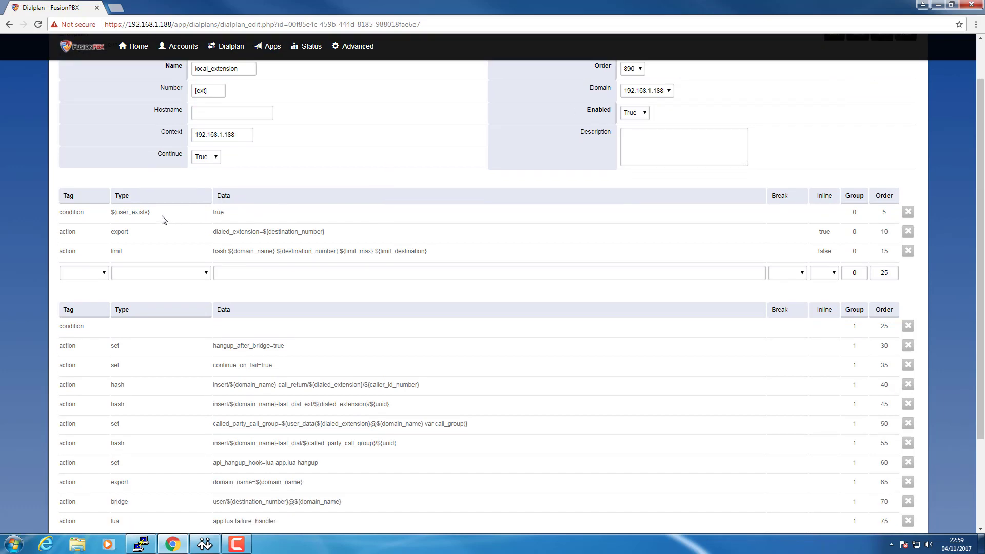
drag(147, 215, 112, 215)
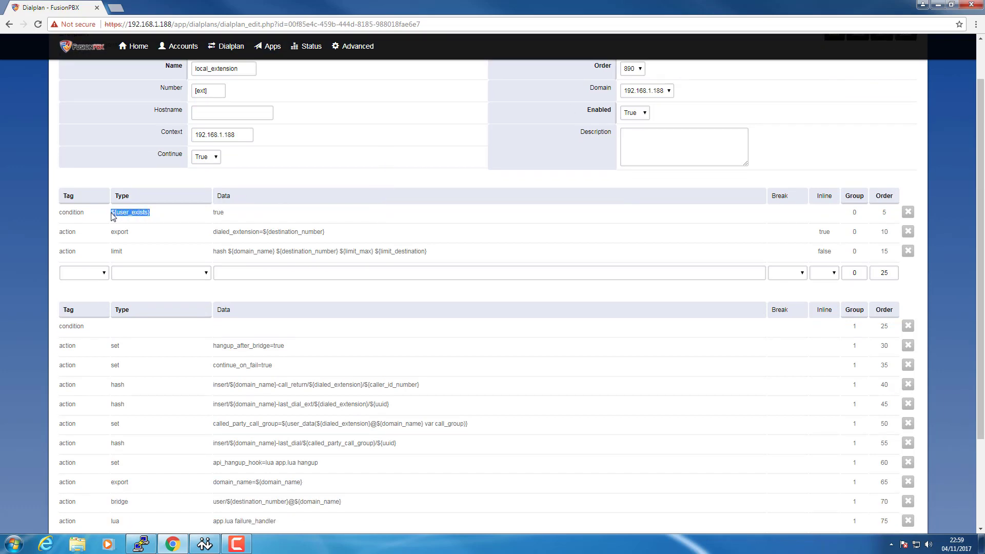
click(175, 215)
click(309, 216)
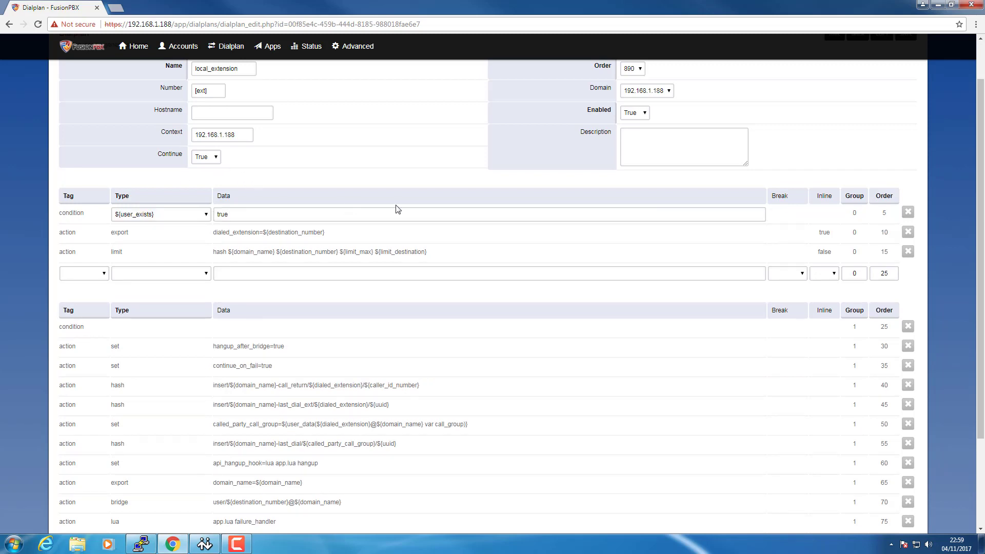
scroll(554, 217, down, 1)
scroll(567, 216, up, 2)
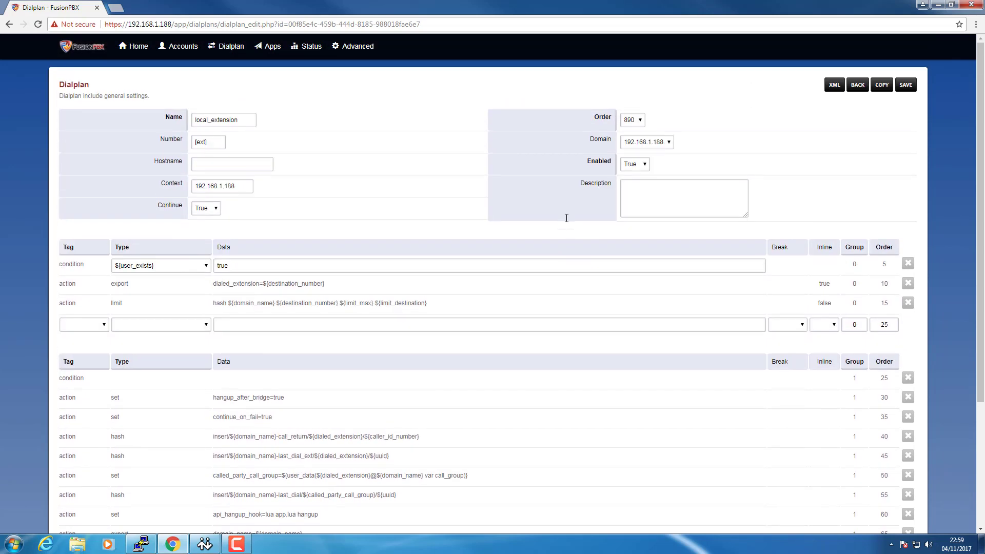
click(882, 85)
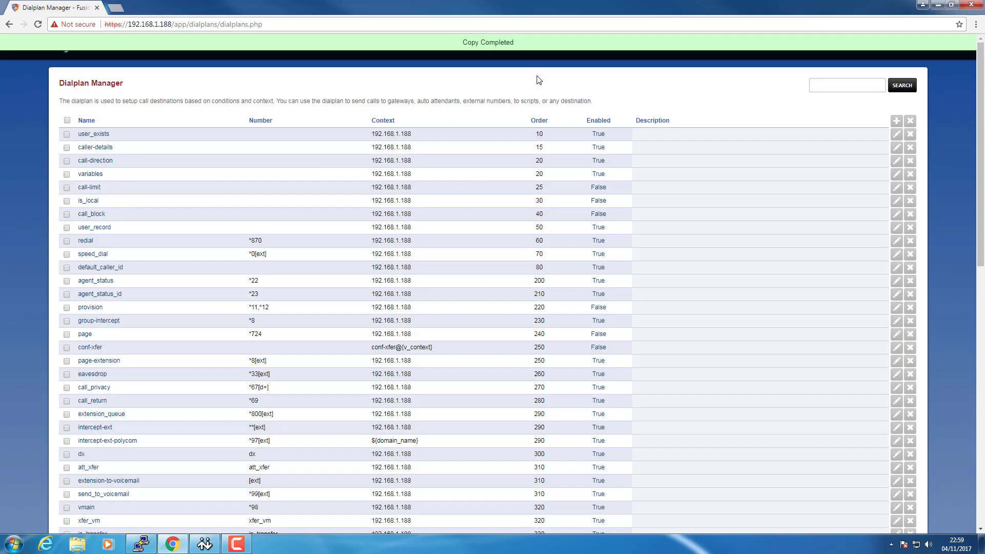
scroll(552, 231, down, 15)
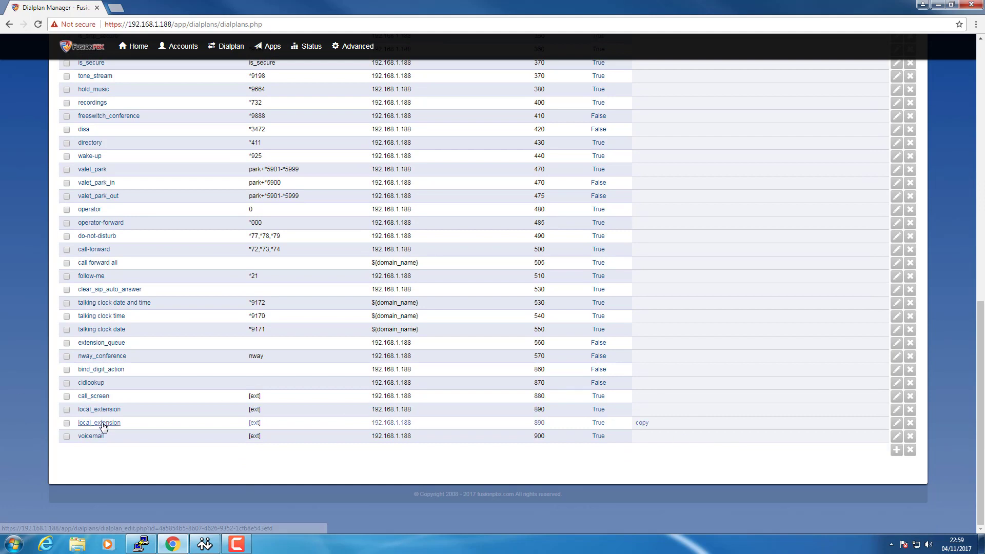
click(897, 424)
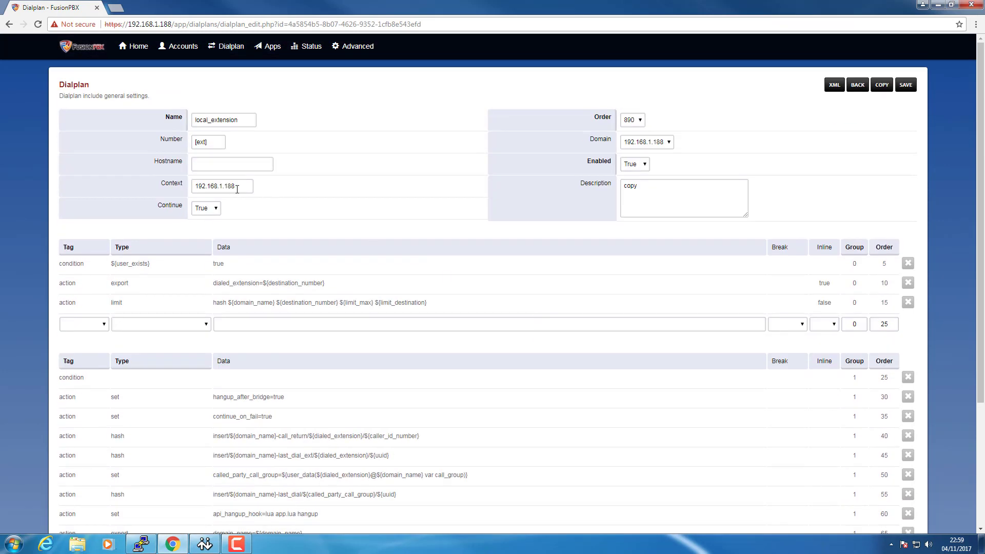
click(244, 189)
key(Home)
text(interna)
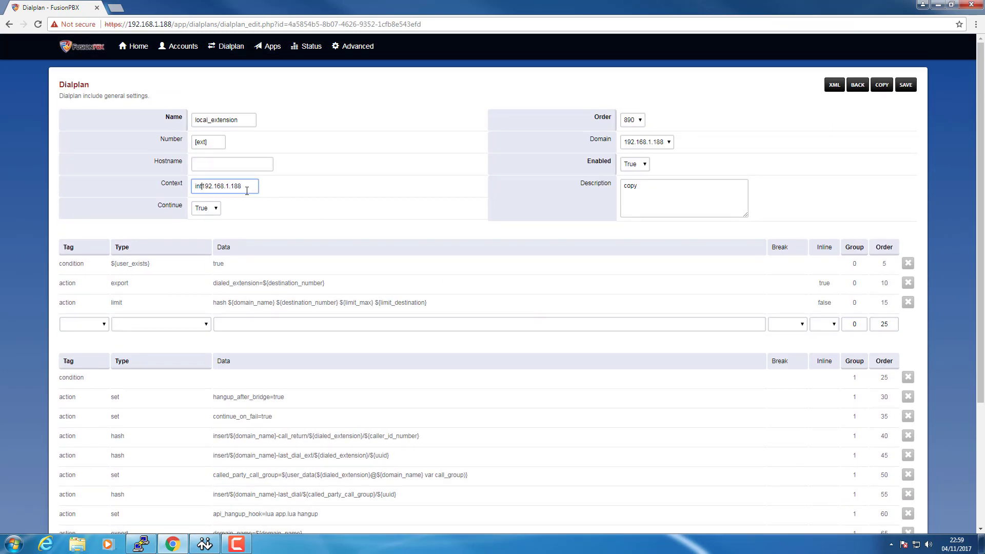
text(l@)
click(332, 201)
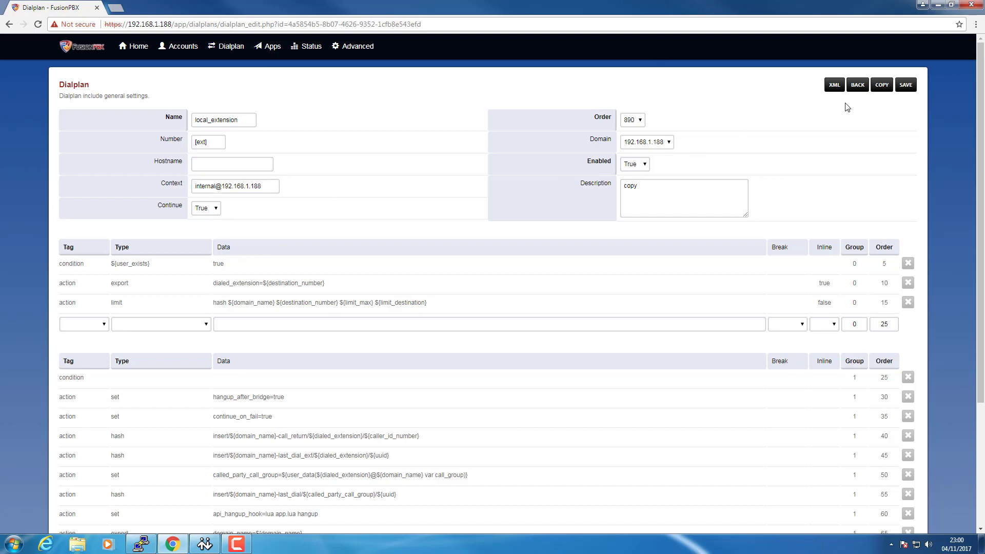
click(908, 86)
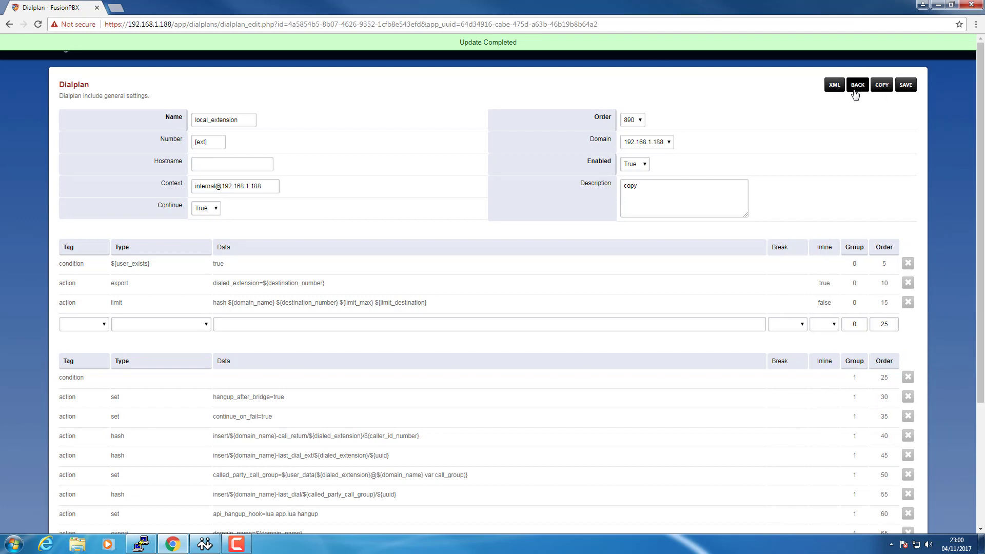
click(856, 87)
mouse_move(215, 49)
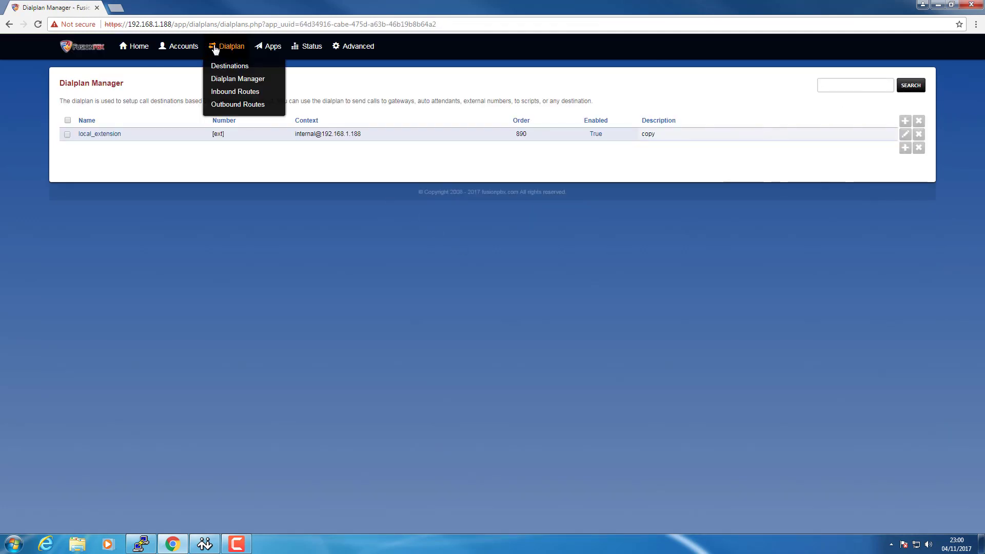
- Show the full dialplan list, then test-call 201 from Bria and hang up the failed call
click(230, 84)
click(205, 544)
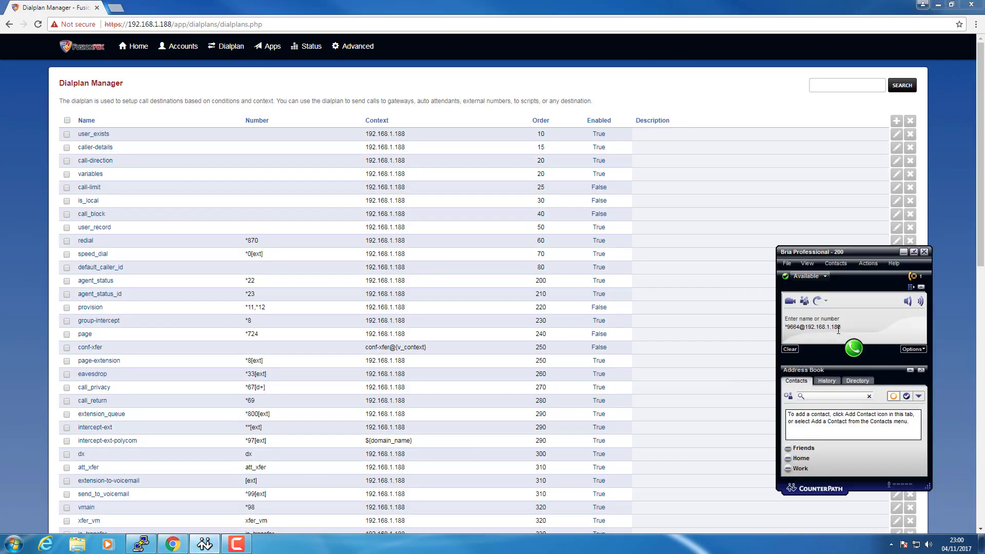
drag(838, 330, 773, 330)
text(201)
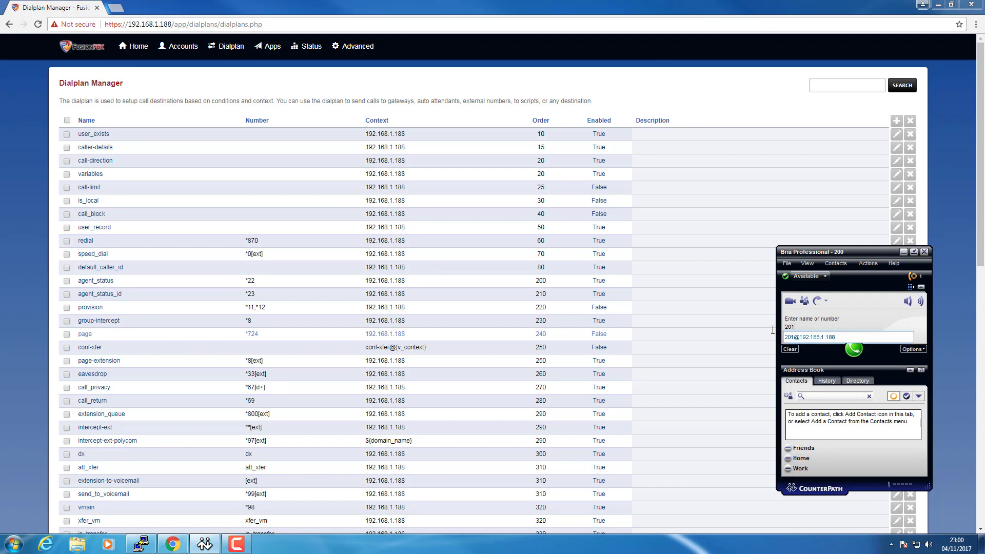
click(855, 350)
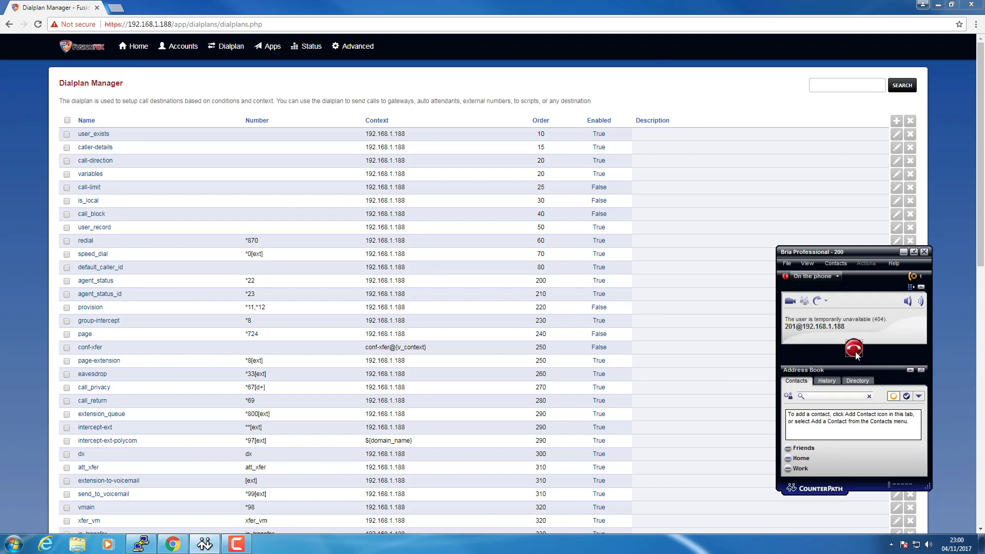
click(854, 350)
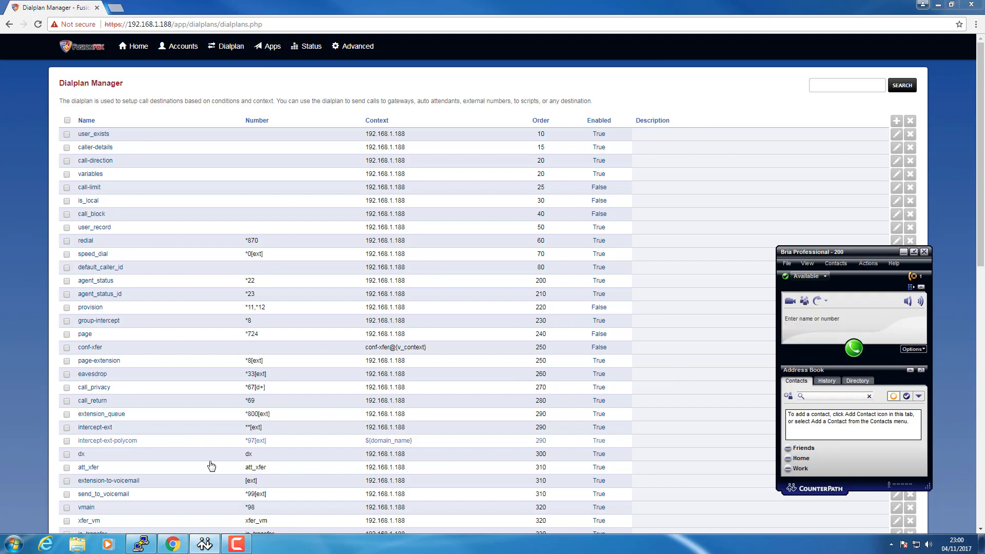
click(25, 444)
- Check the user_exists condition in the local_extension copy and look at the user_exists dialplan
scroll(49, 453, down, 13)
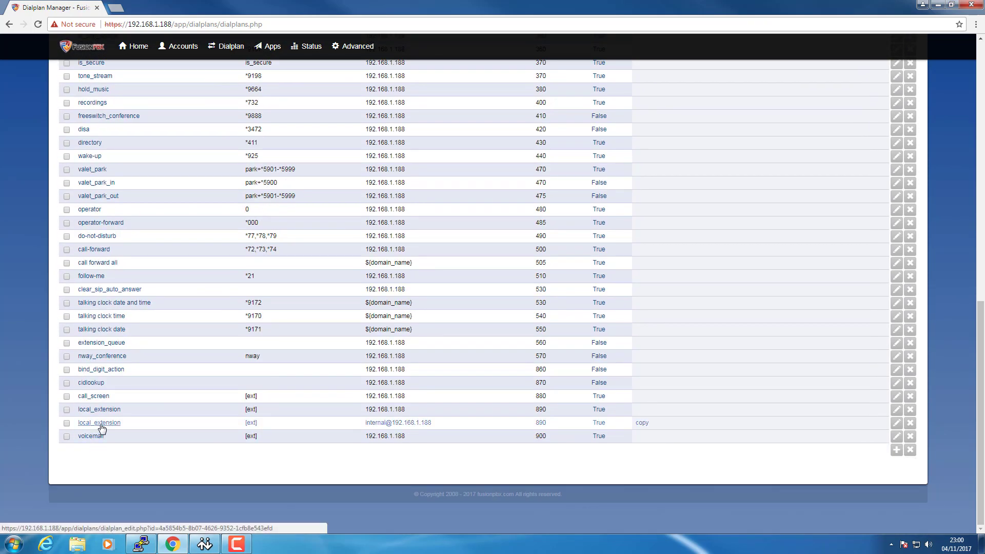
click(101, 427)
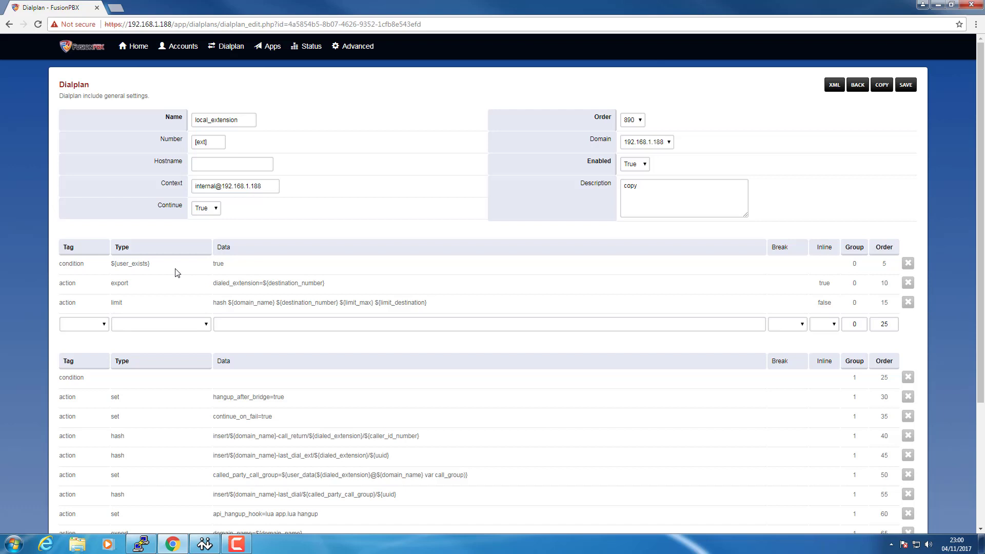
drag(158, 267, 121, 267)
click(858, 85)
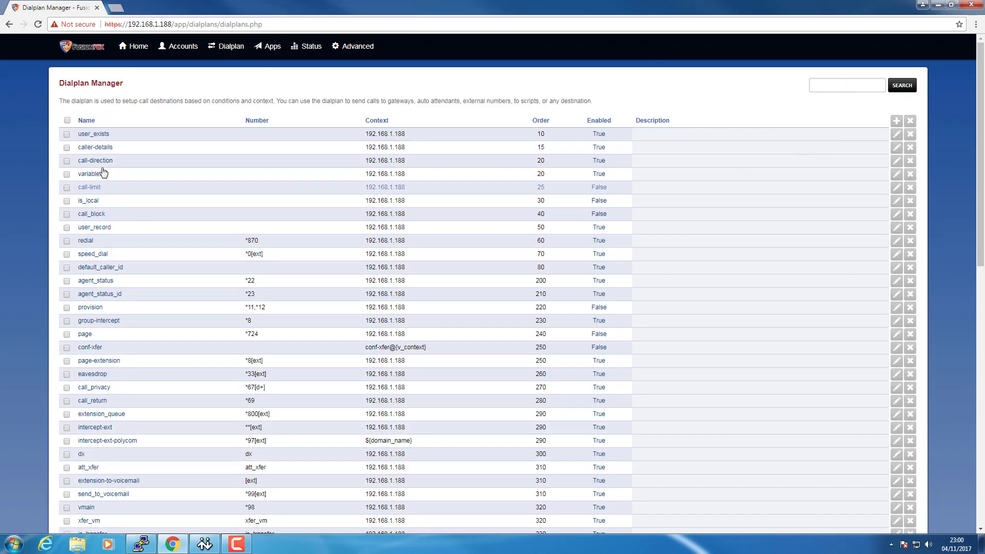
drag(113, 134, 77, 140)
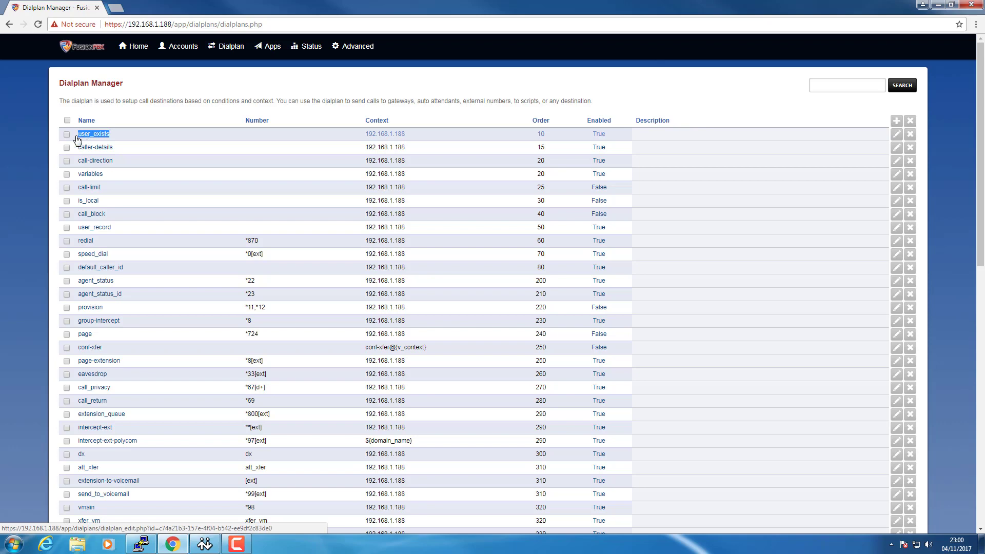
click(78, 138)
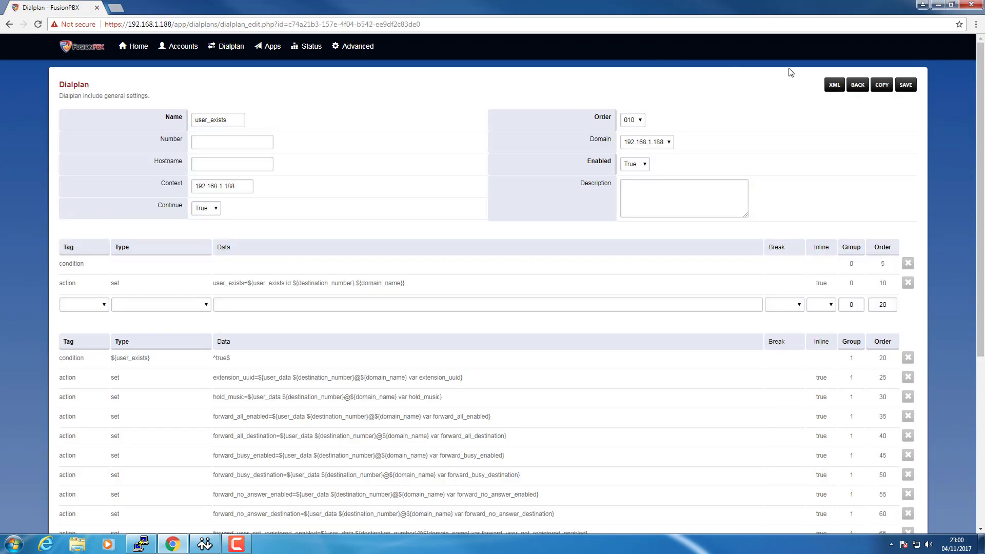
click(856, 85)
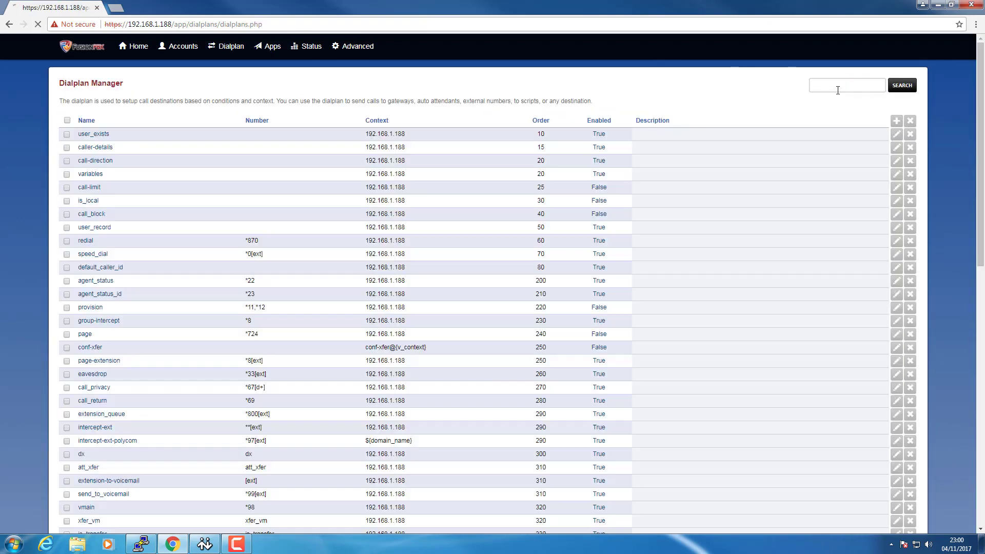
click(897, 134)
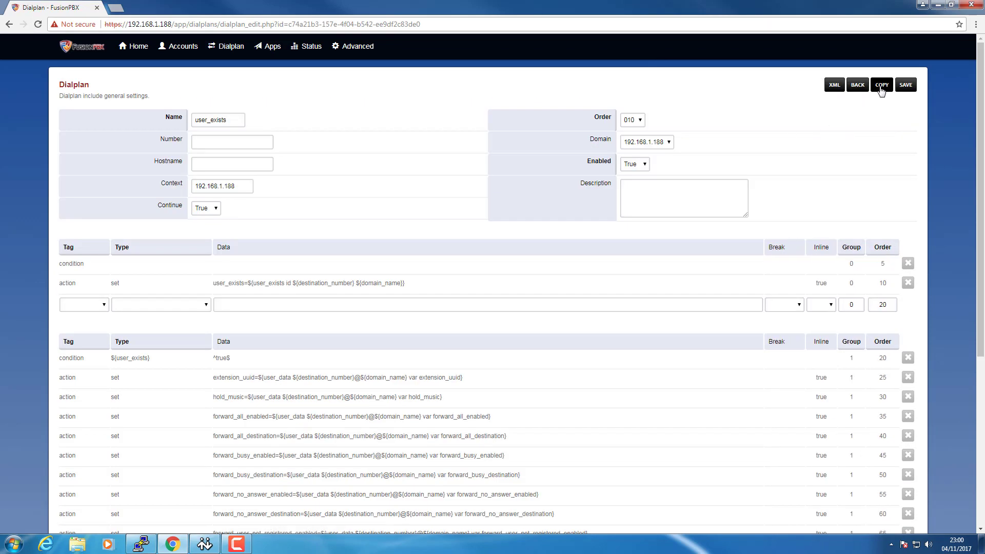
click(882, 86)
click(537, 85)
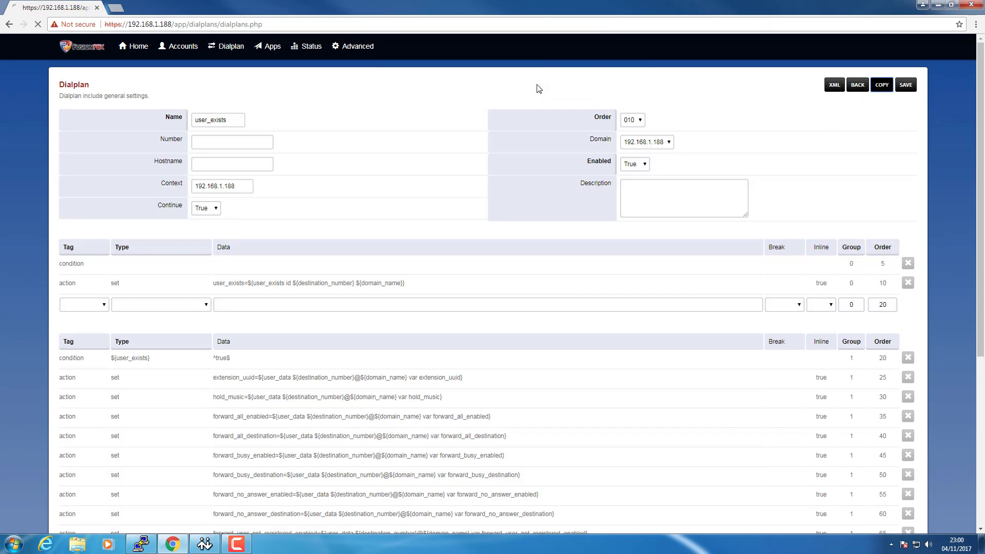
click(897, 149)
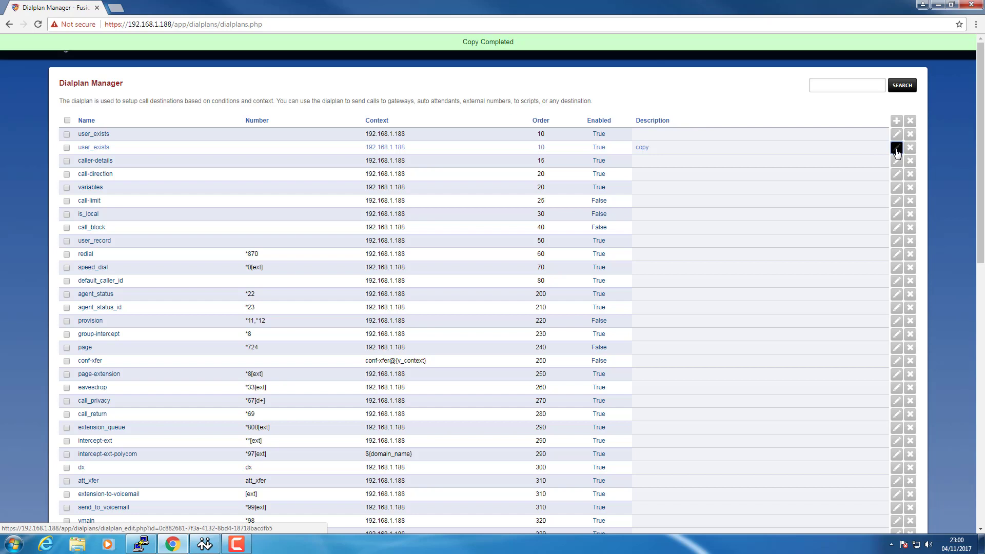
click(252, 187)
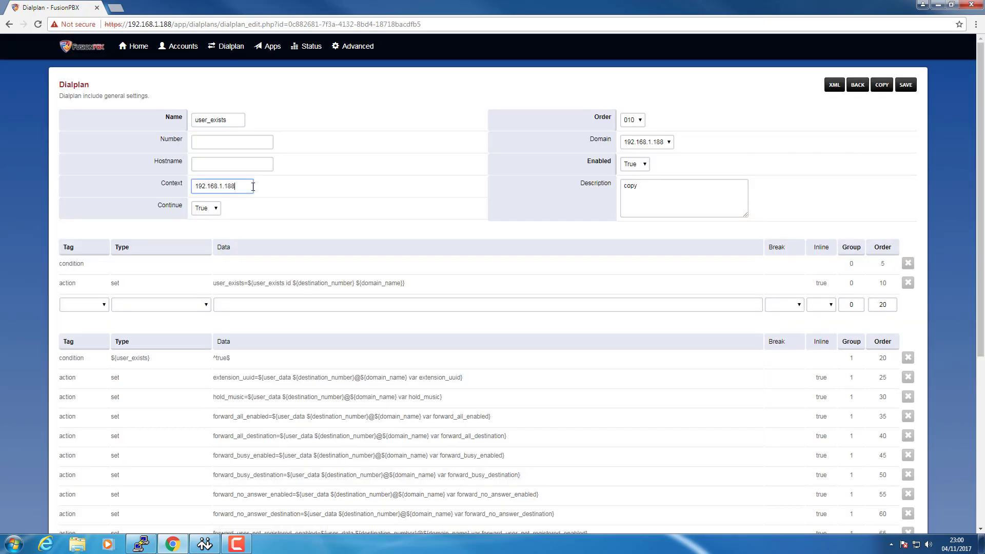
key(Home)
text(internal@)
click(906, 86)
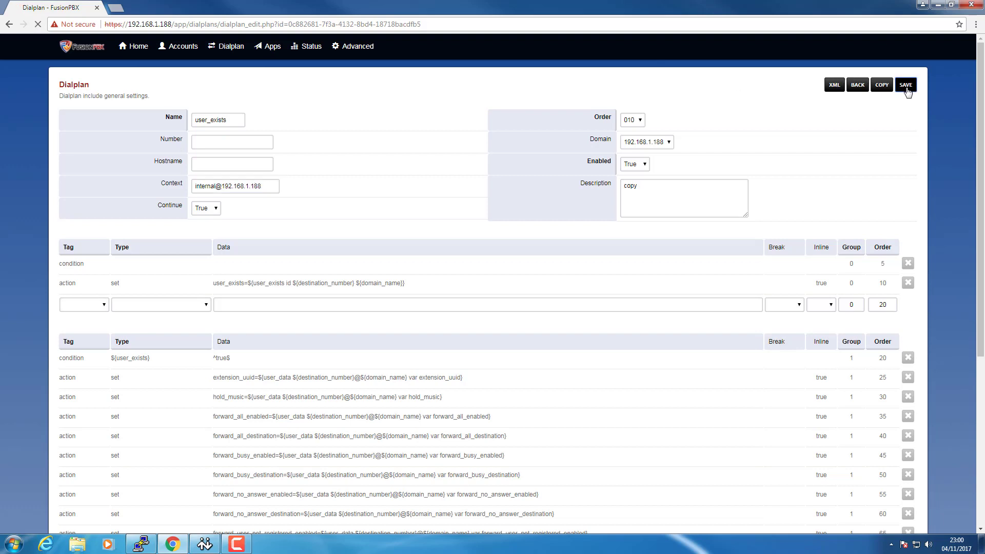
click(860, 87)
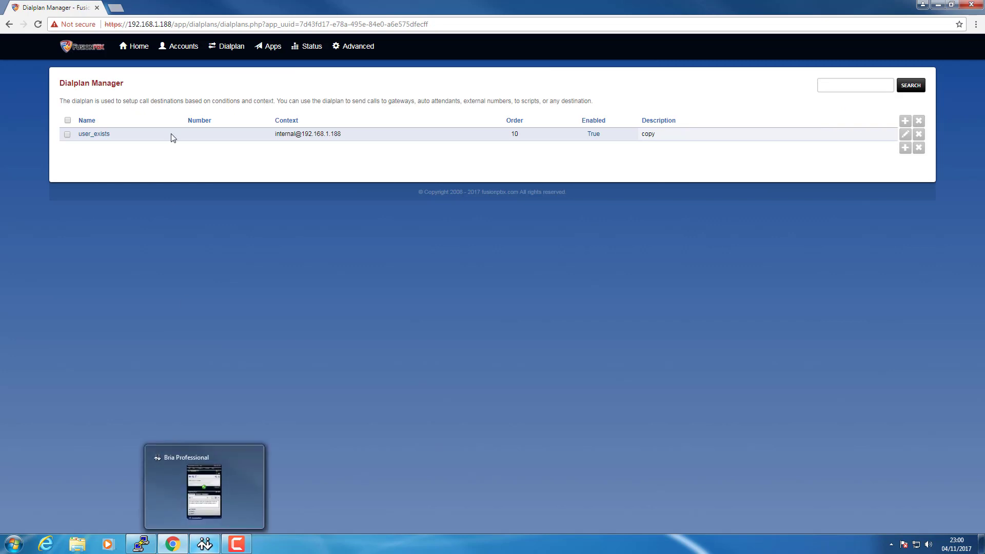
mouse_move(179, 46)
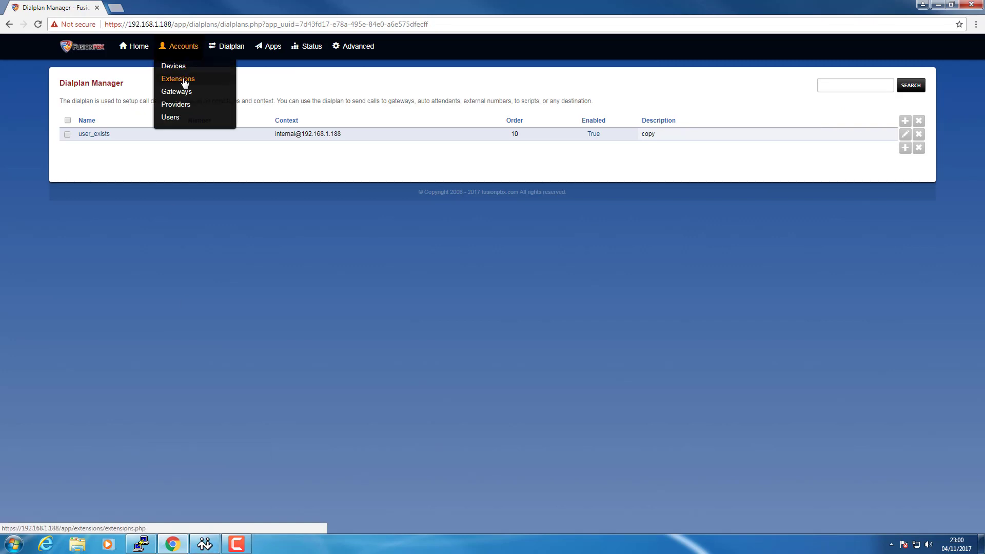
mouse_move(226, 47)
click(226, 79)
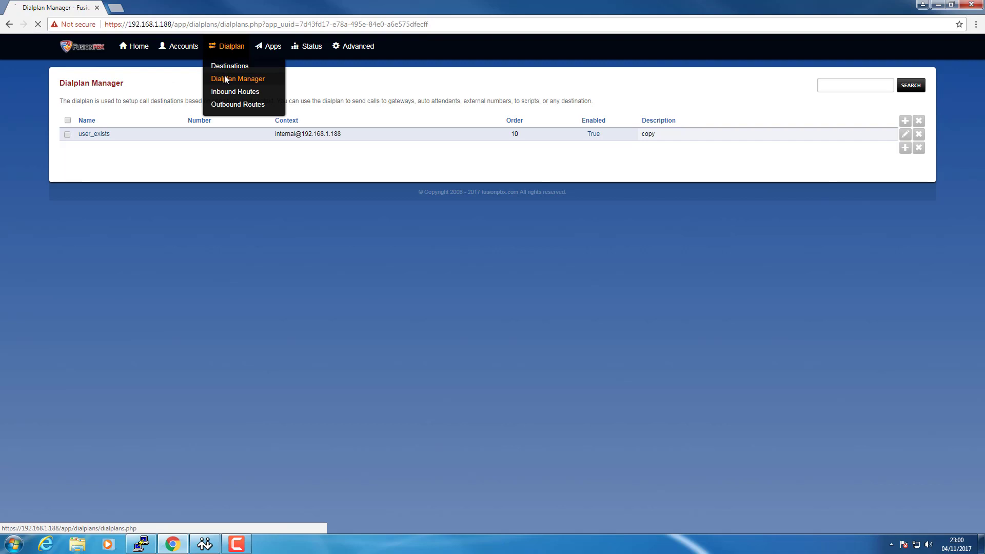
scroll(407, 264, down, 5)
scroll(411, 265, up, 1)
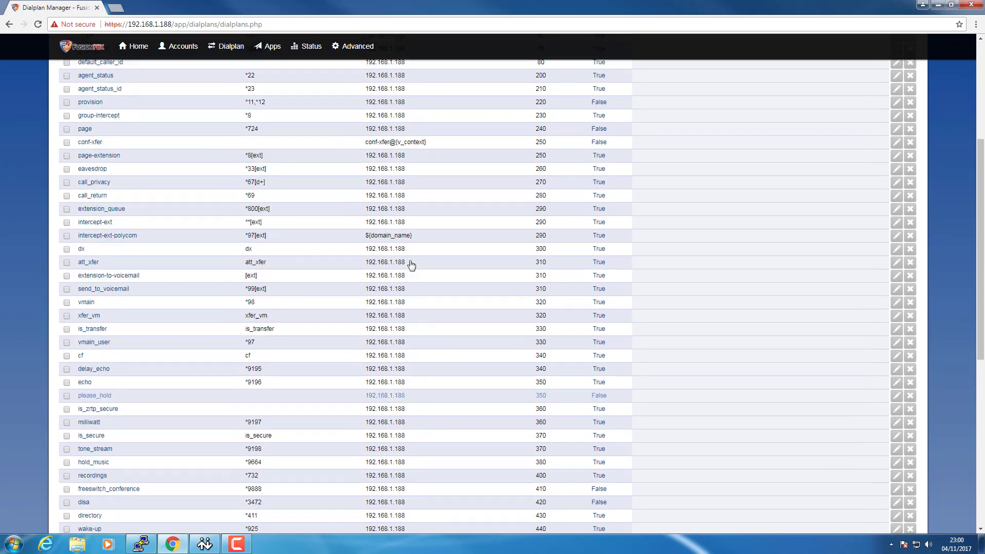
scroll(412, 241, up, 4)
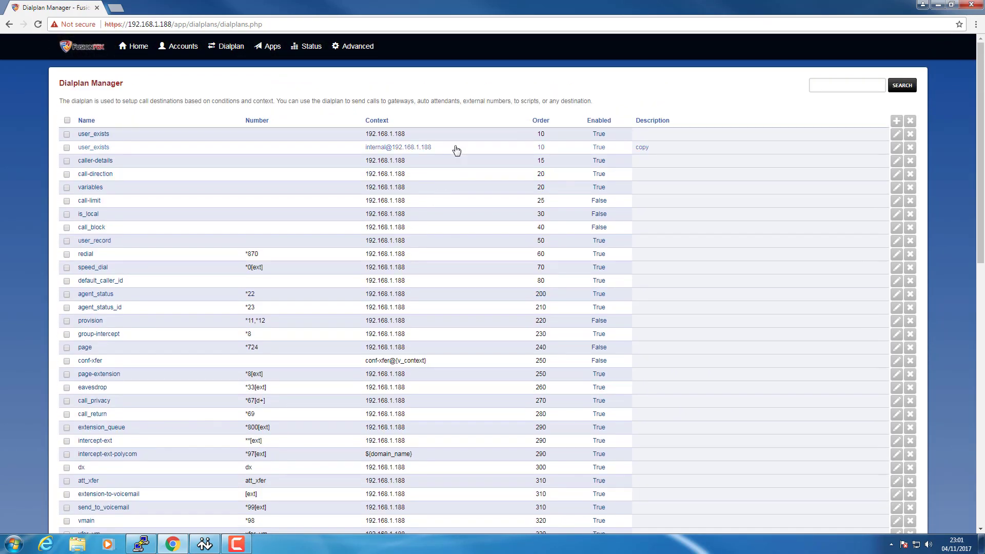
scroll(349, 372, down, 7)
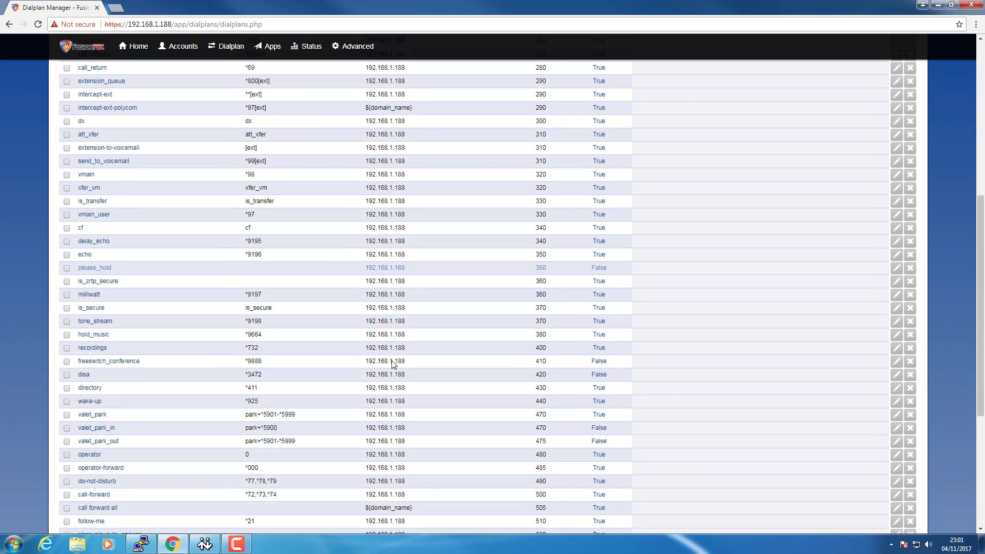
scroll(392, 364, down, 5)
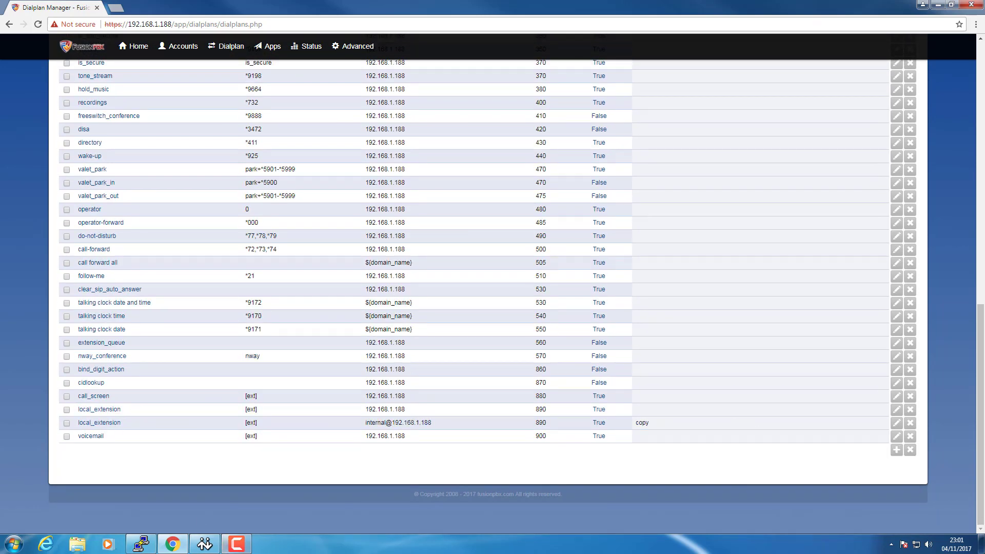
click(204, 544)
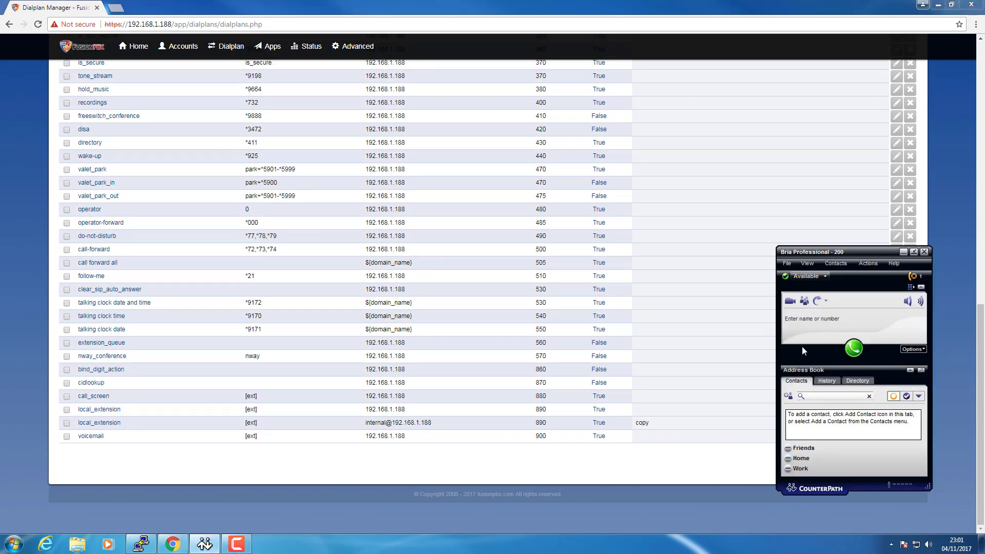
- Call extension 201 from Bria, then hang up
text(201)
key(Return)
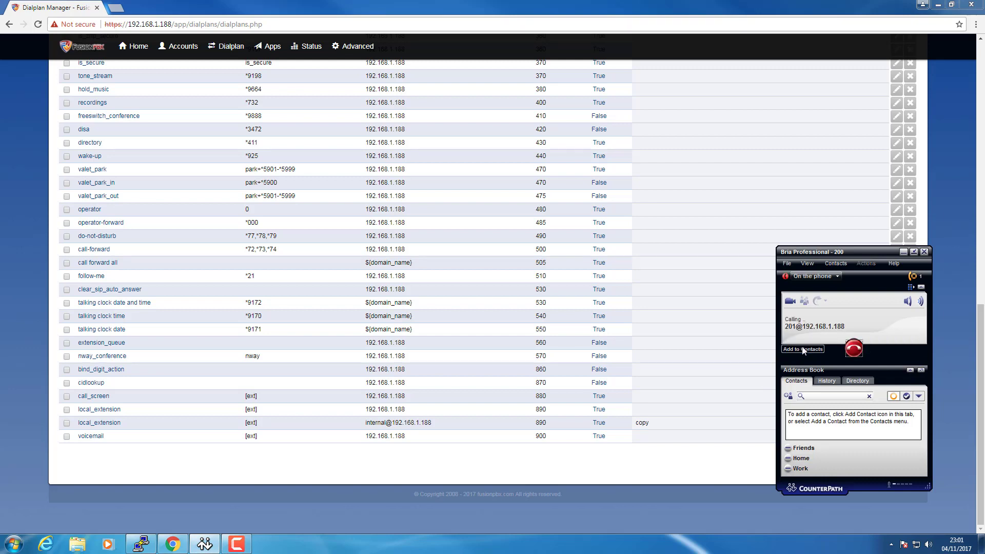
click(854, 349)
click(685, 465)
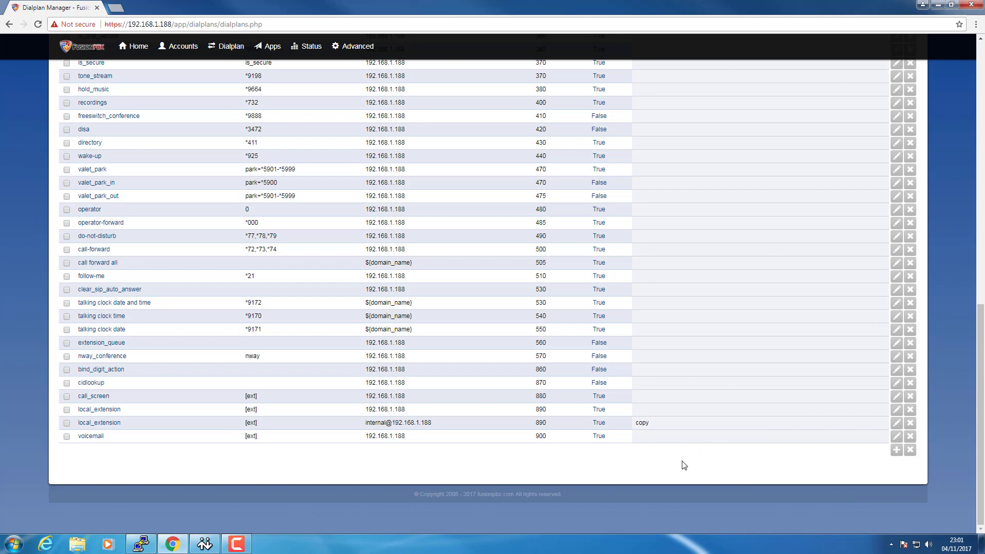
scroll(747, 430, up, 3)
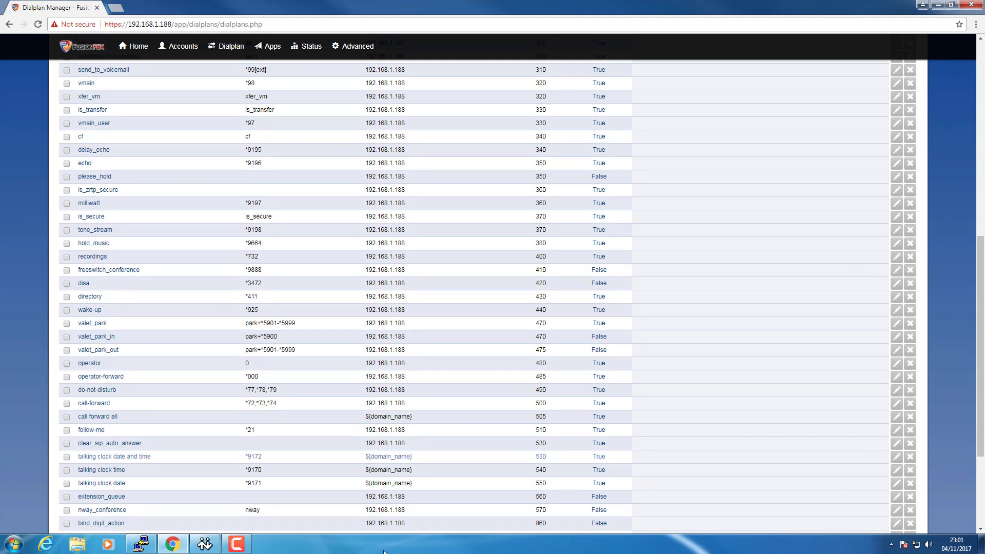
- Dial the *97 voicemail code from Bria
click(207, 545)
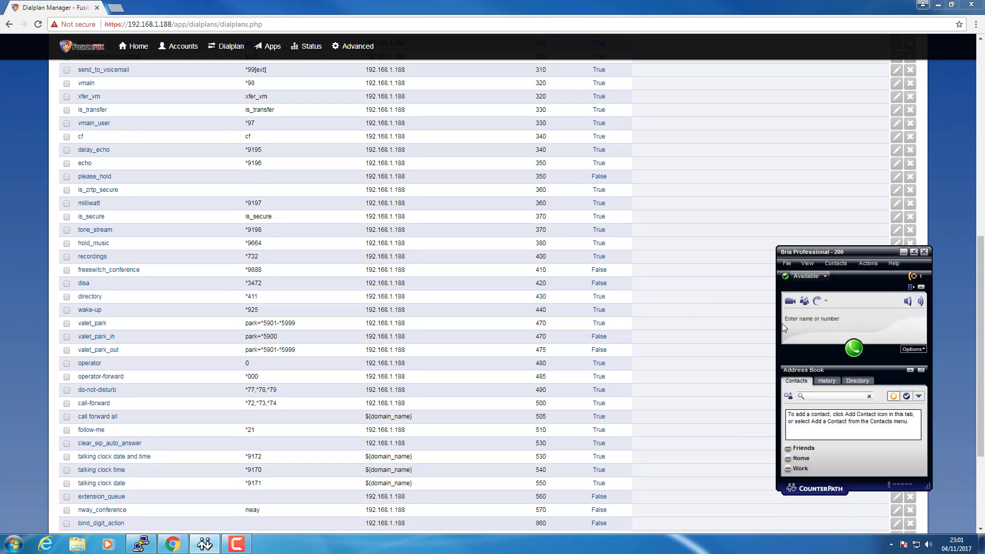
text(*97)
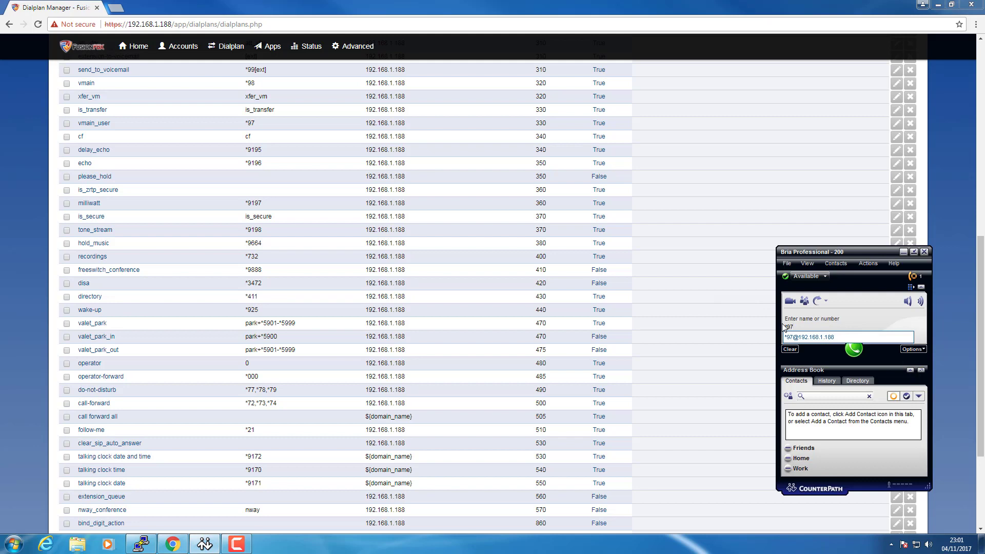
key(Return)
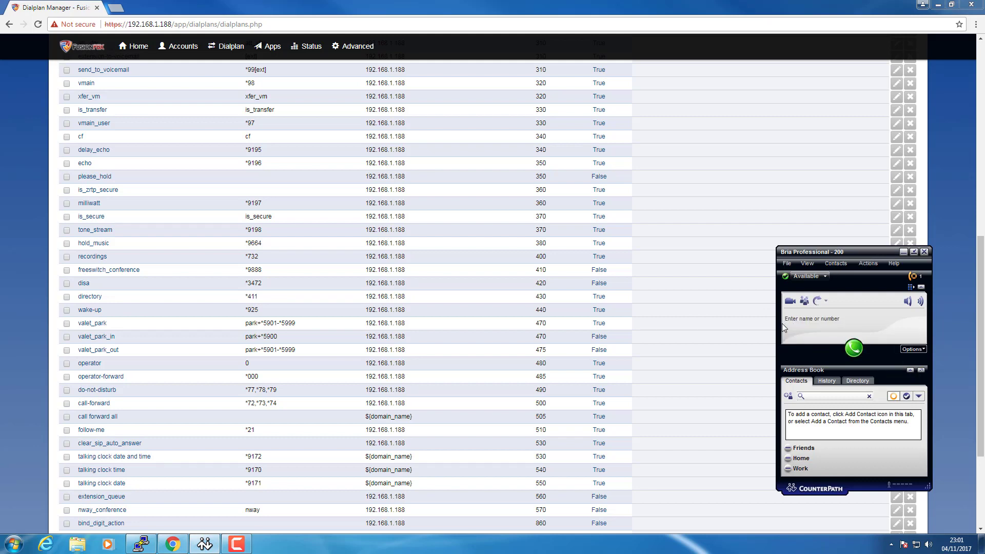
- Back in the browser, open the vmain_user dialplan and make a copy of it
click(2, 243)
click(23, 244)
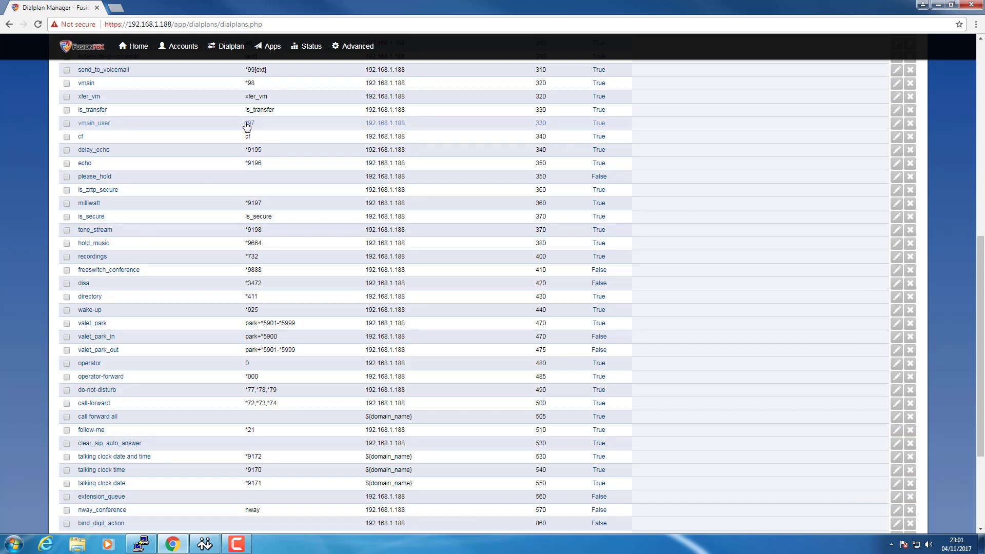
click(100, 124)
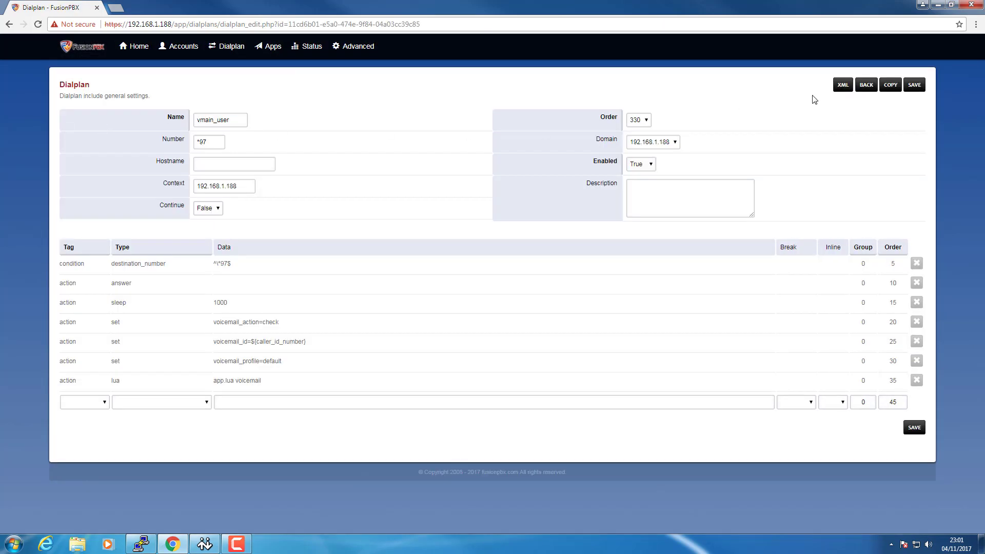
click(897, 90)
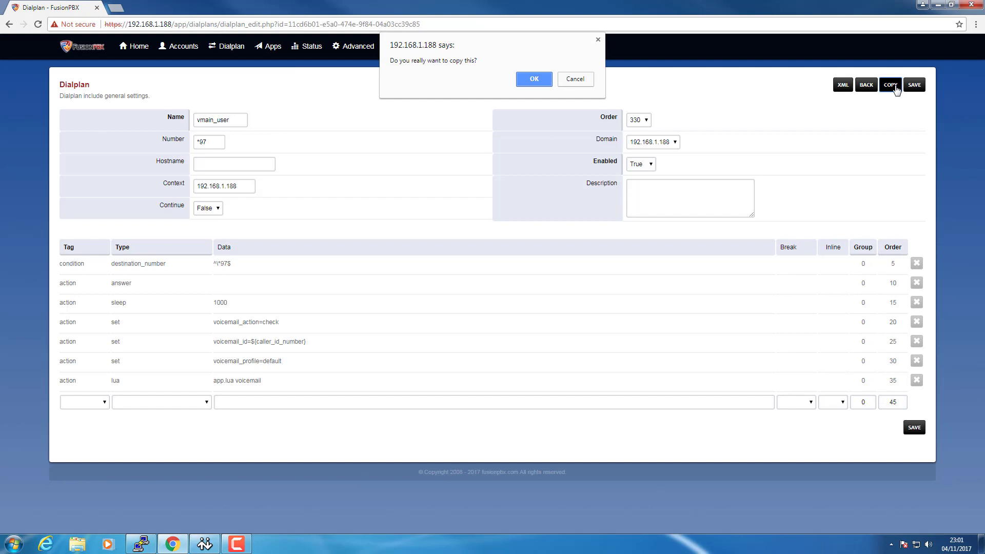
click(525, 83)
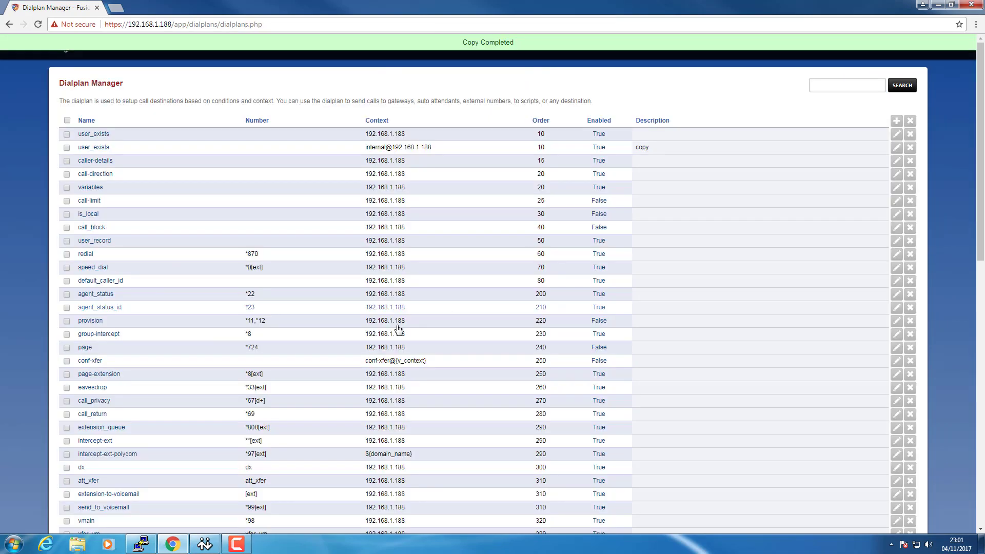
scroll(399, 329, down, 3)
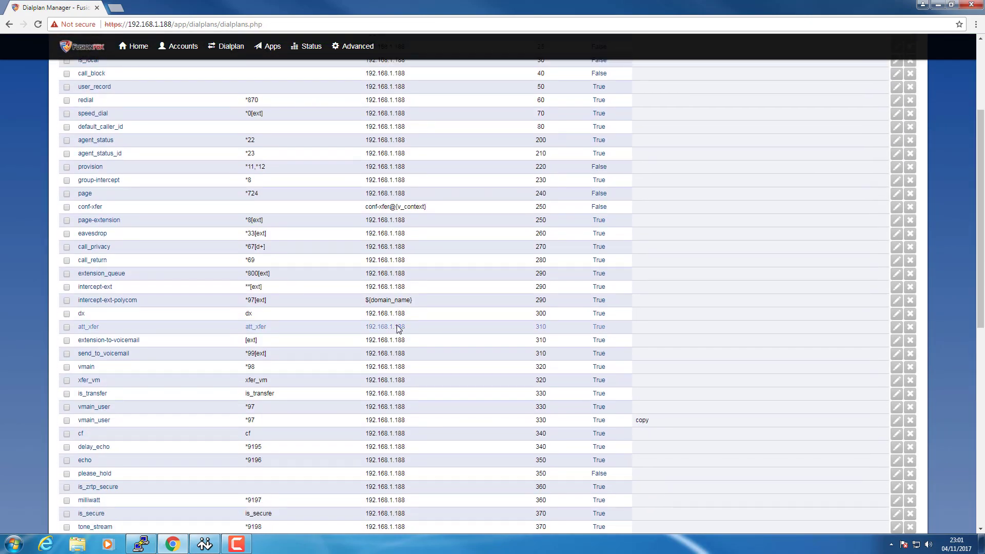
click(97, 418)
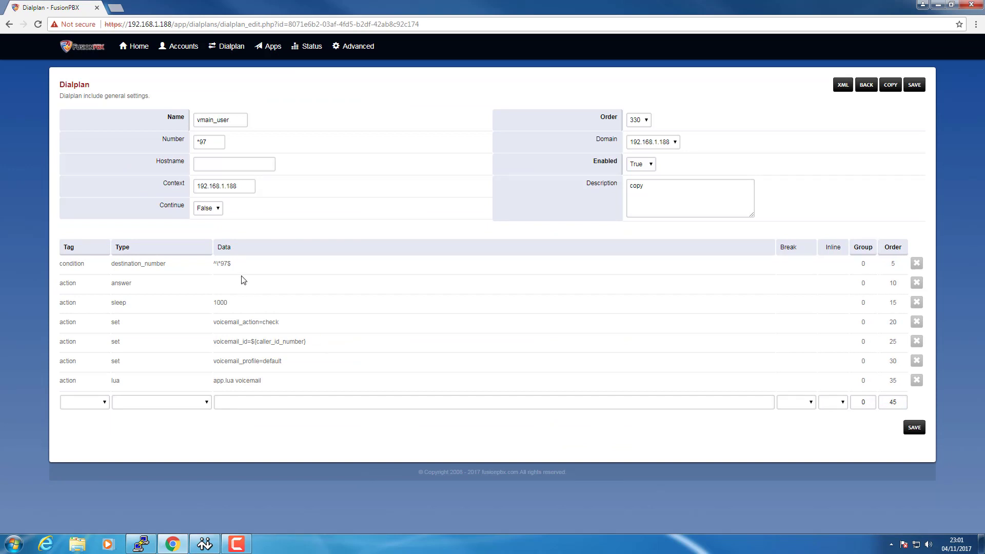
click(198, 188)
text(interna)
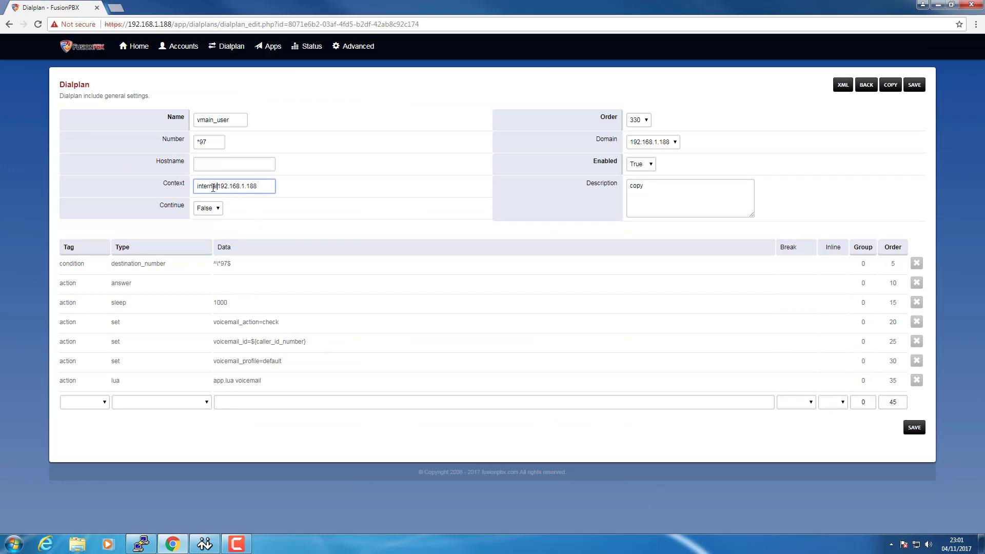
text(l@)
click(915, 86)
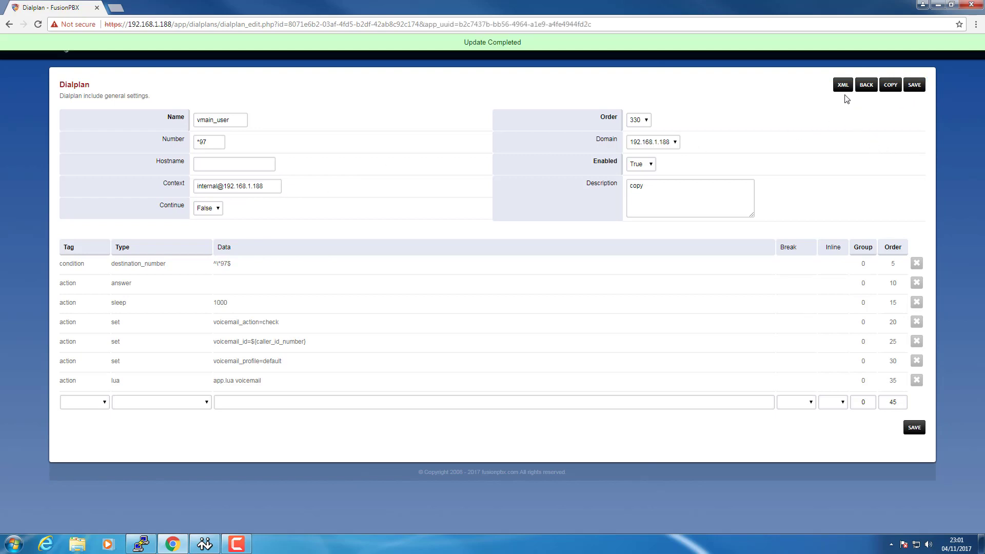
click(866, 87)
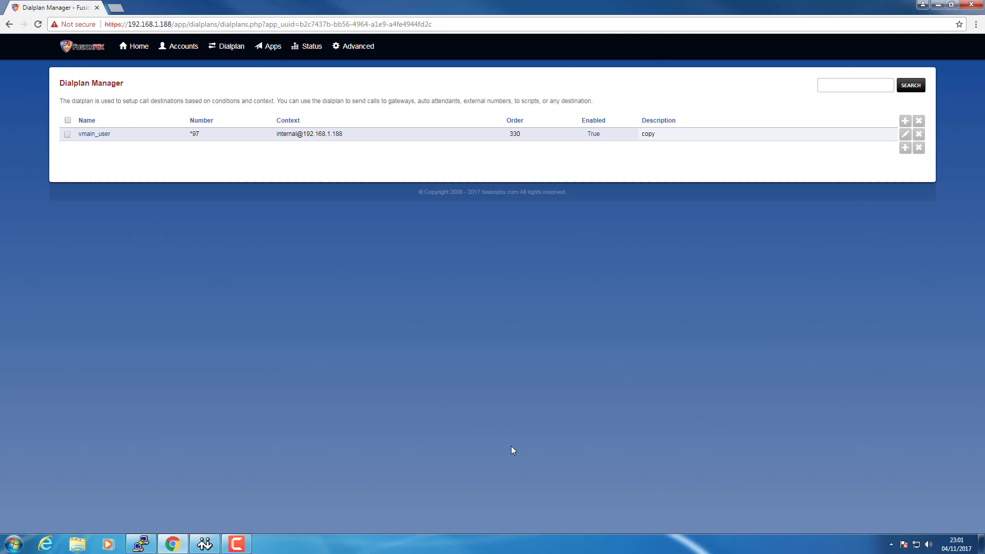
- Dial *97 from Bria Professional, hang up once connected, and return to FusionPBX
click(203, 544)
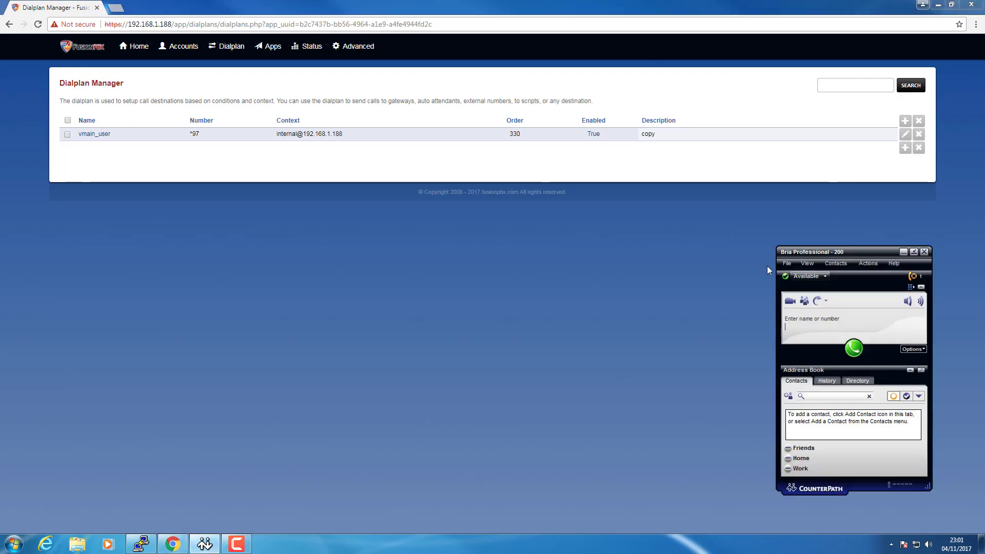
text(*97)
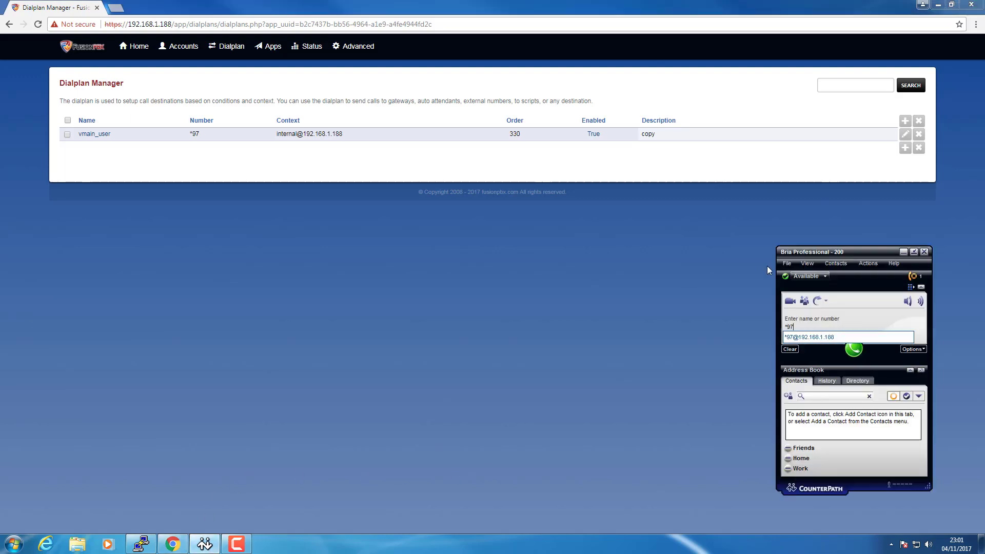
key(Return)
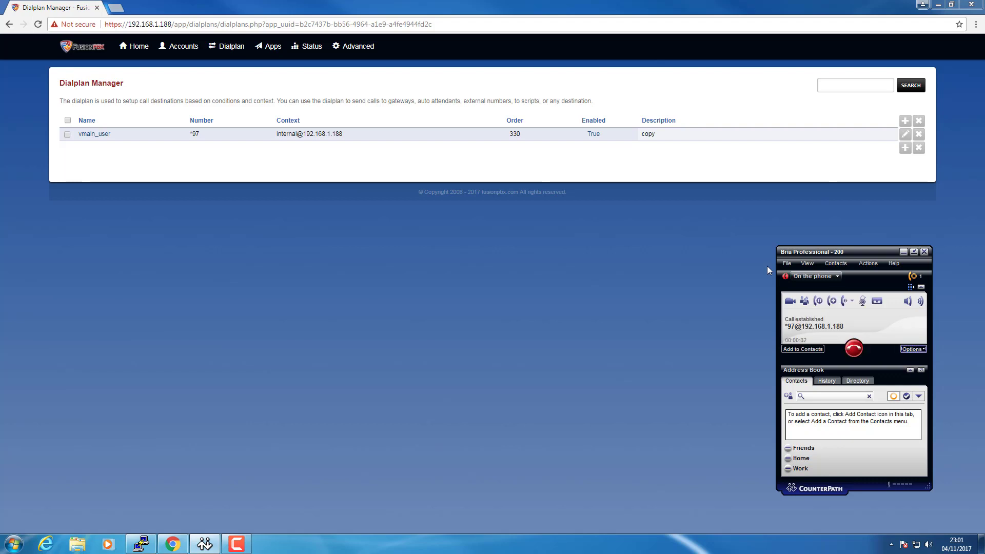
click(854, 348)
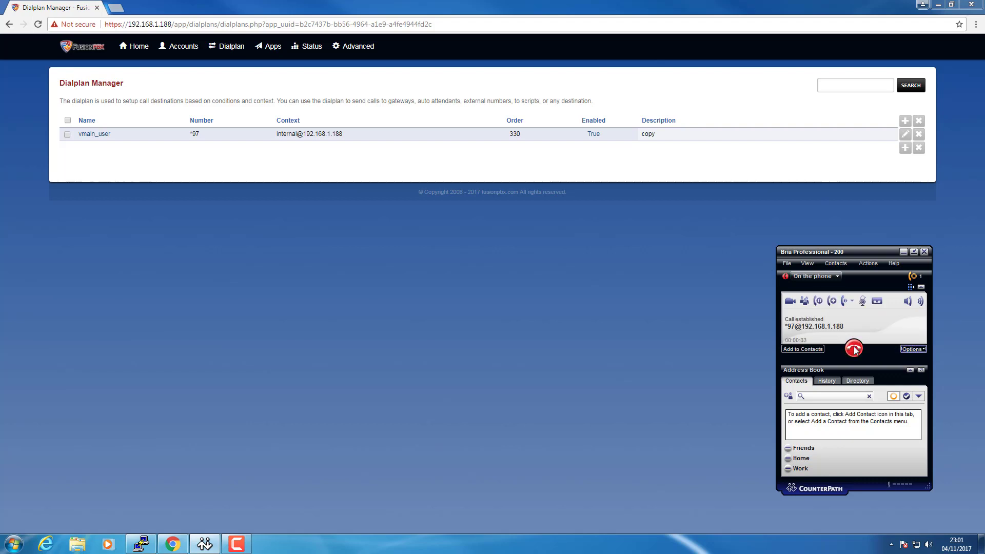
click(296, 211)
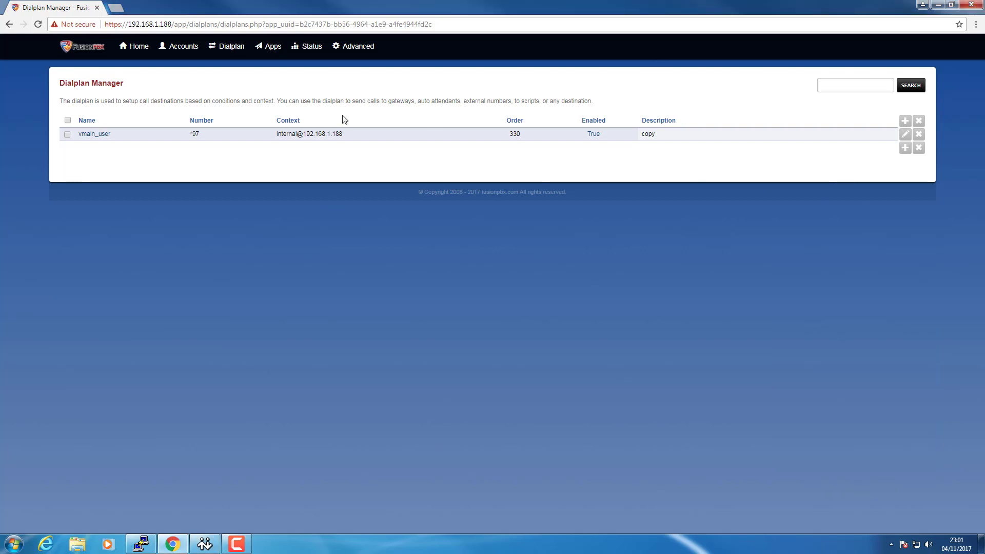
- From Dialplan Manager, open the hold_music dialplan (*9664) and make a copy of it
mouse_move(228, 47)
click(236, 78)
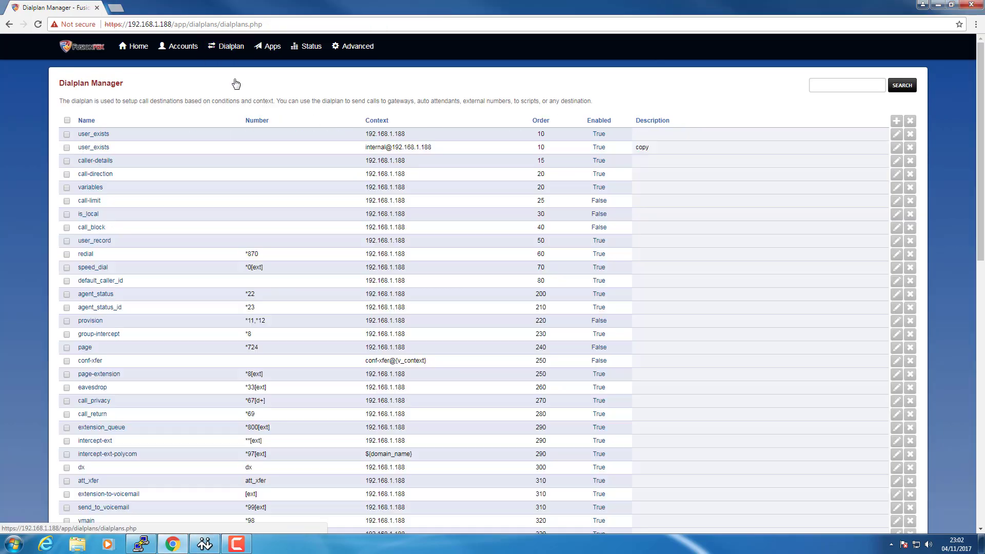
scroll(195, 198, down, 7)
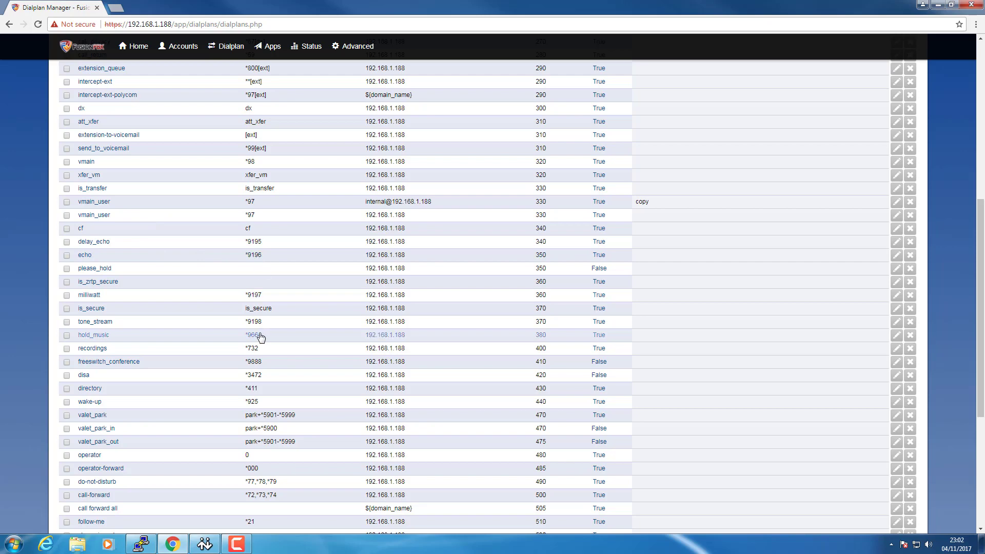
click(93, 335)
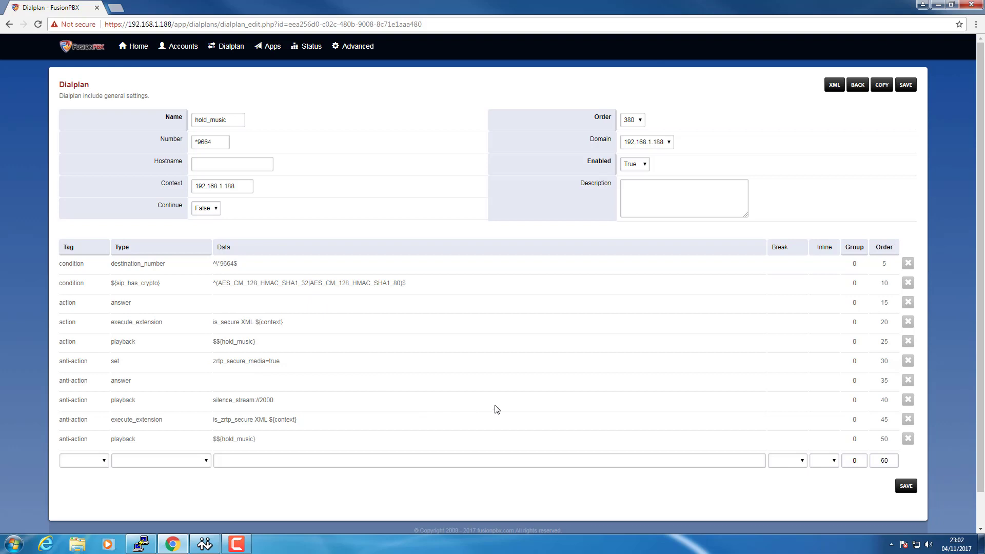
click(878, 88)
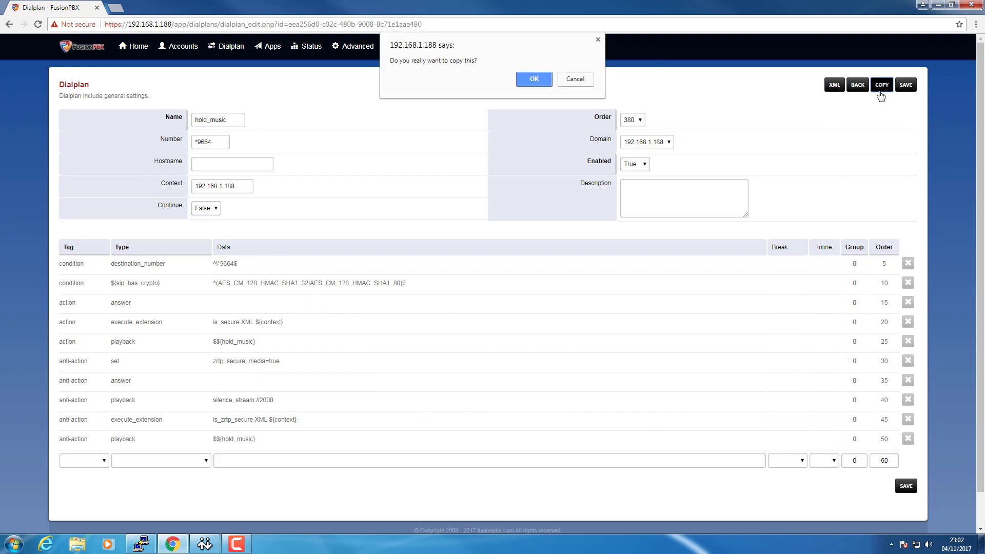
click(534, 78)
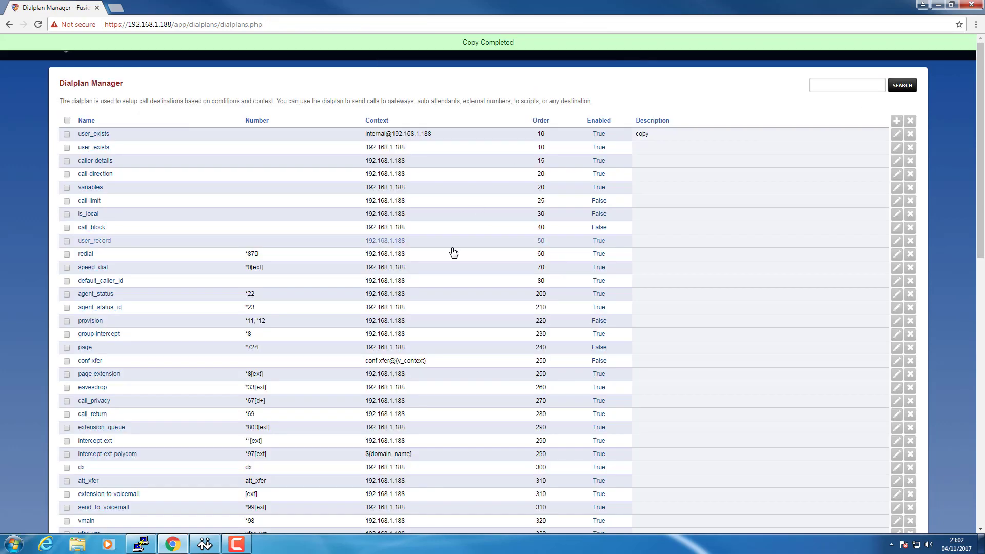
scroll(454, 253, down, 6)
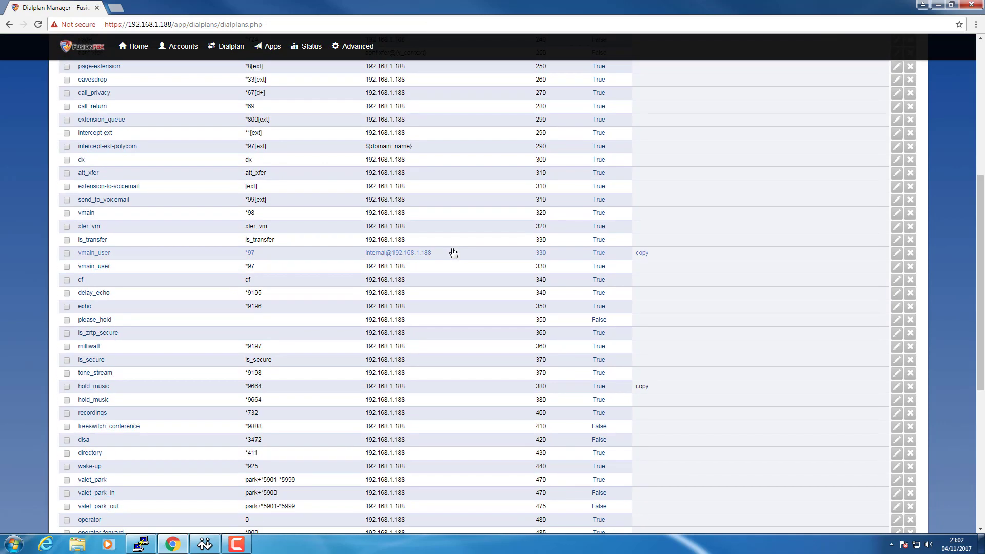
click(100, 390)
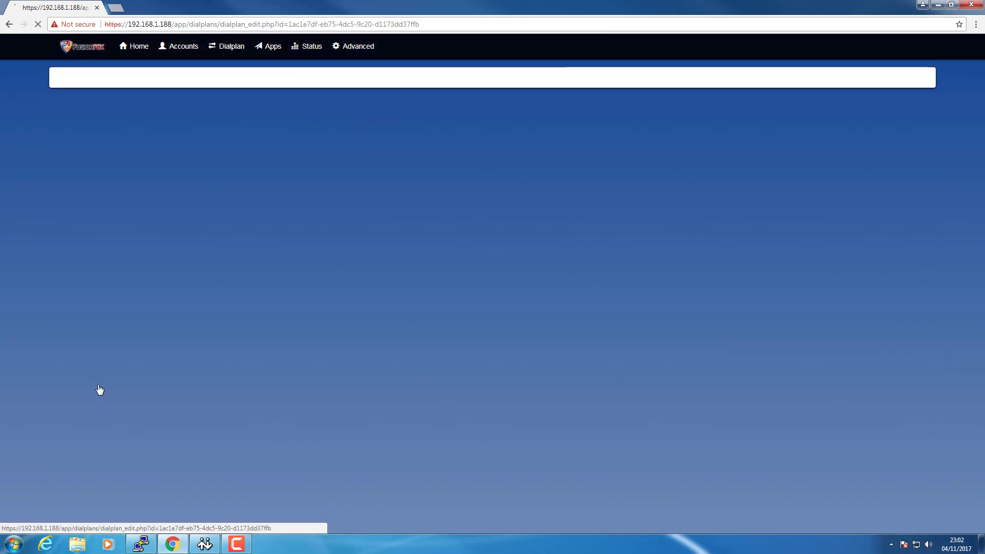
click(194, 185)
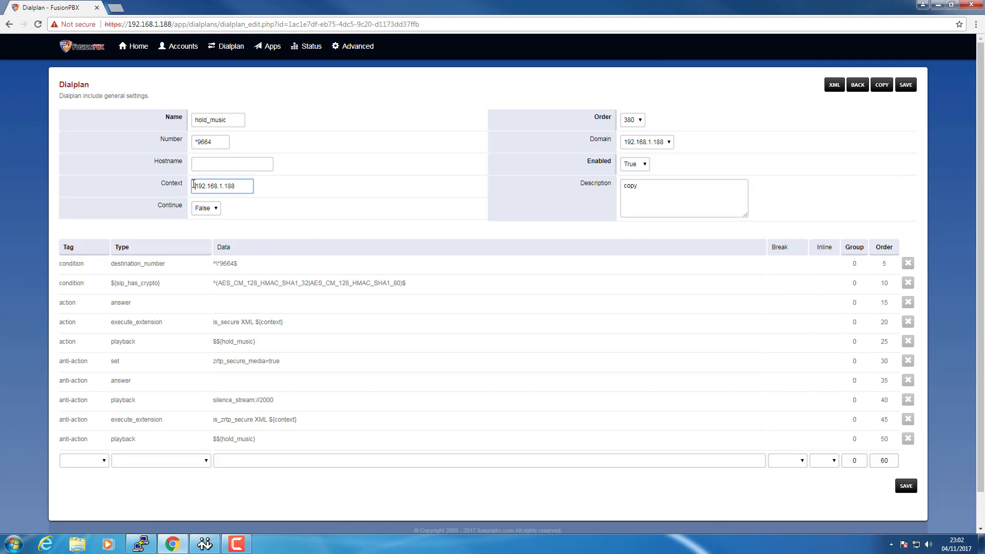
text(interna)
text(l)
key(BackSpace)
text(l@)
click(906, 85)
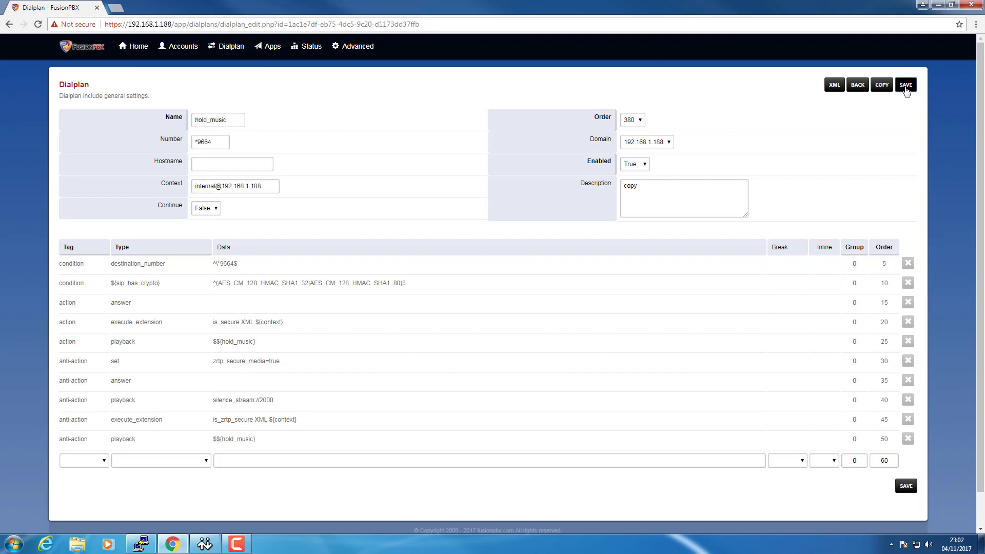
click(205, 544)
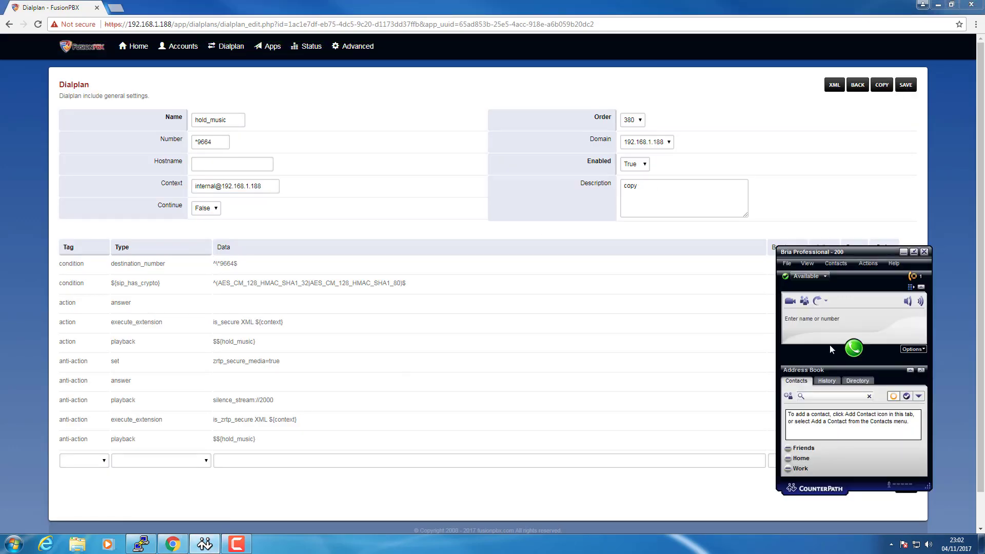
- Dial *9664 in Bria Professional, hang up after it connects, and return to FusionPBX
text(*96)
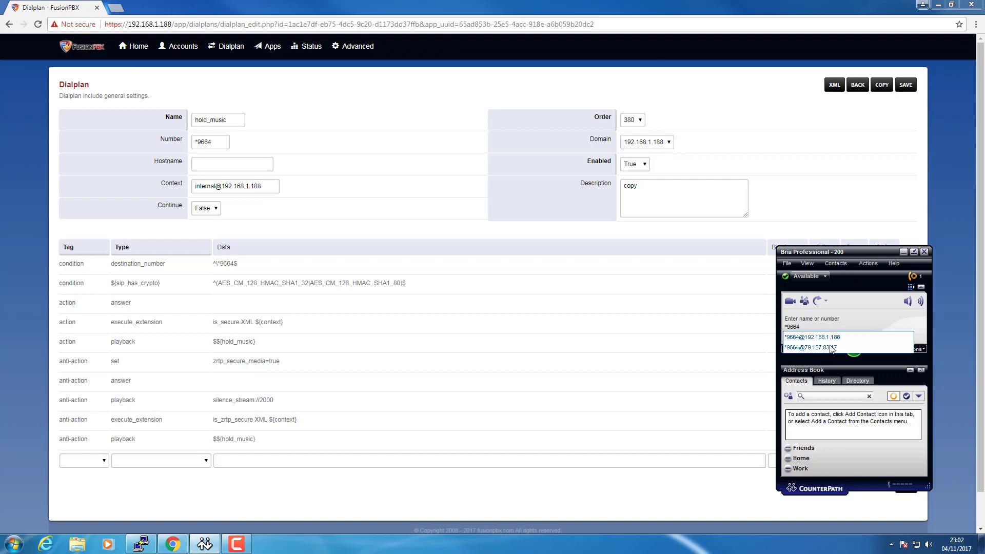
text(64)
key(Return)
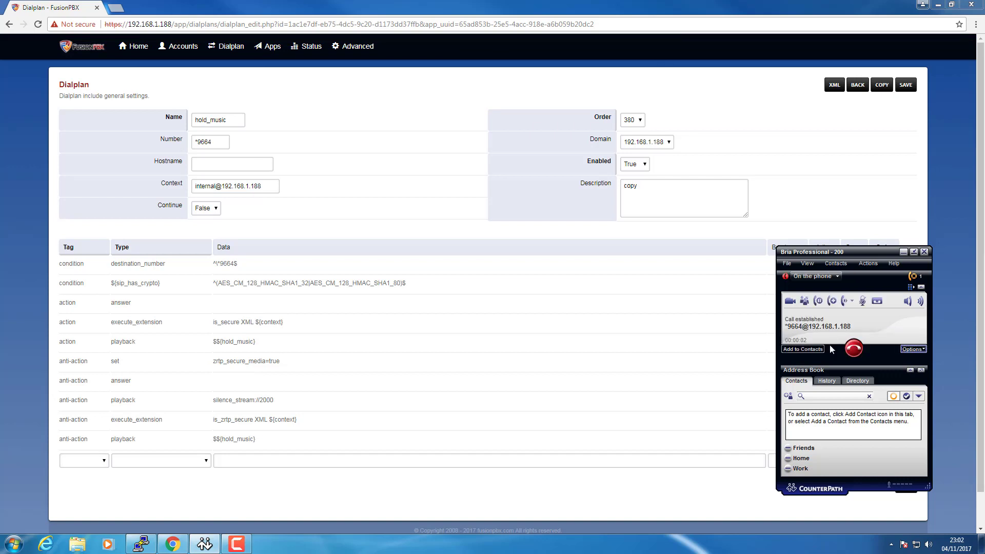
click(847, 351)
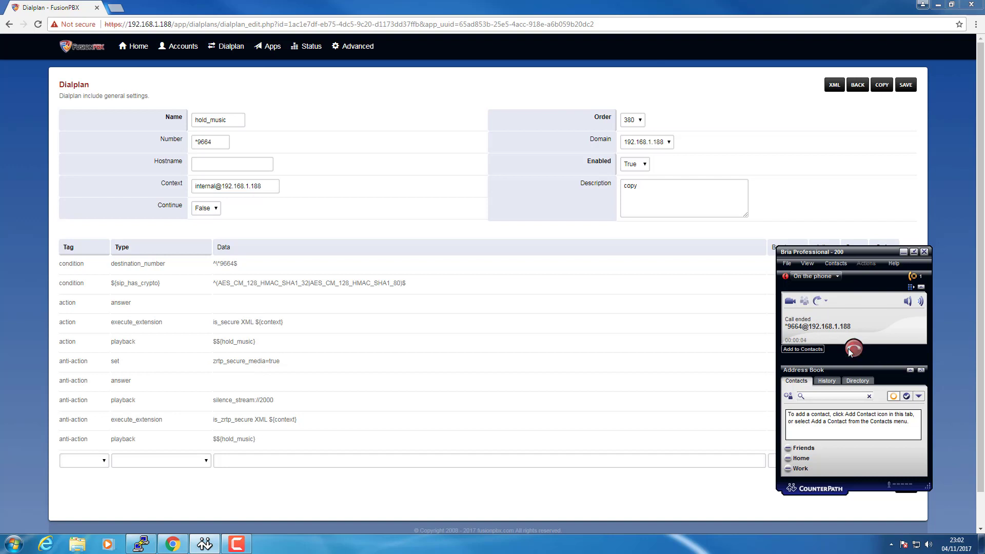
click(727, 159)
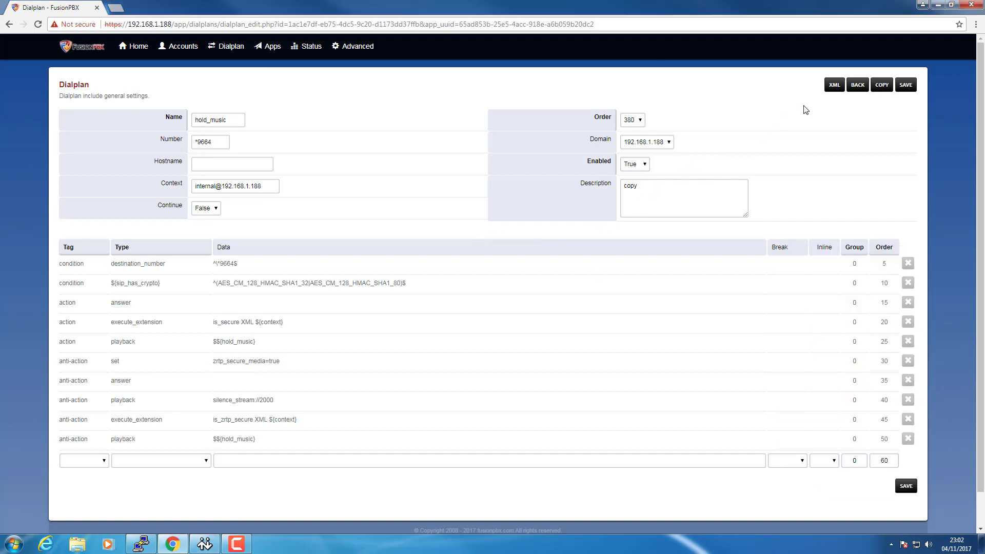
- Review the copied internal dialplans in Dialplan Manager, then show the Extensions list
click(862, 88)
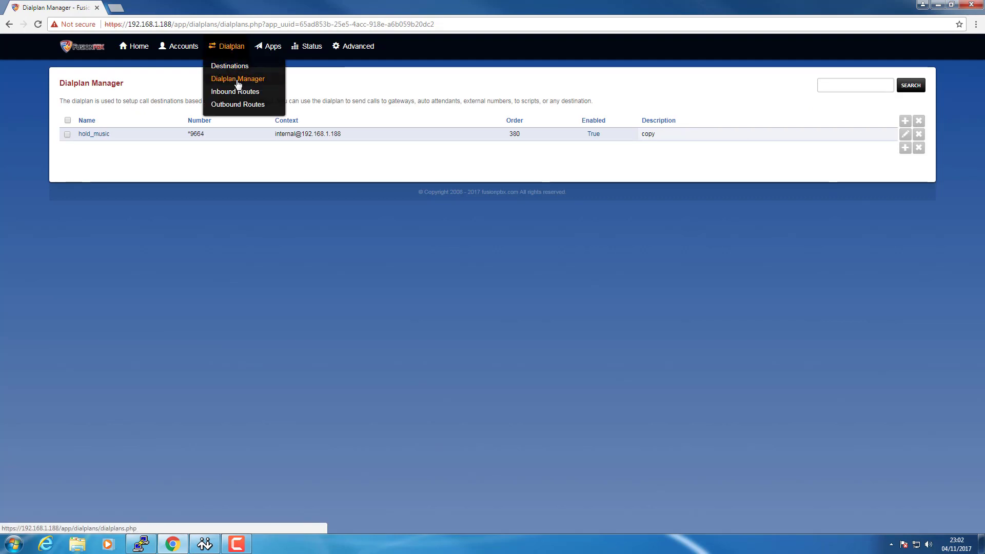
click(238, 81)
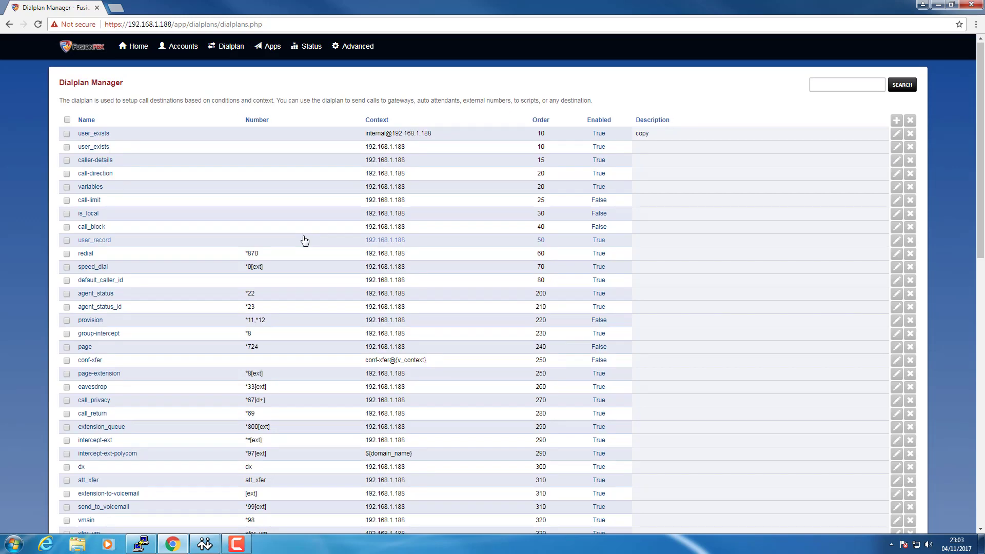
scroll(304, 241, down, 8)
scroll(305, 241, down, 4)
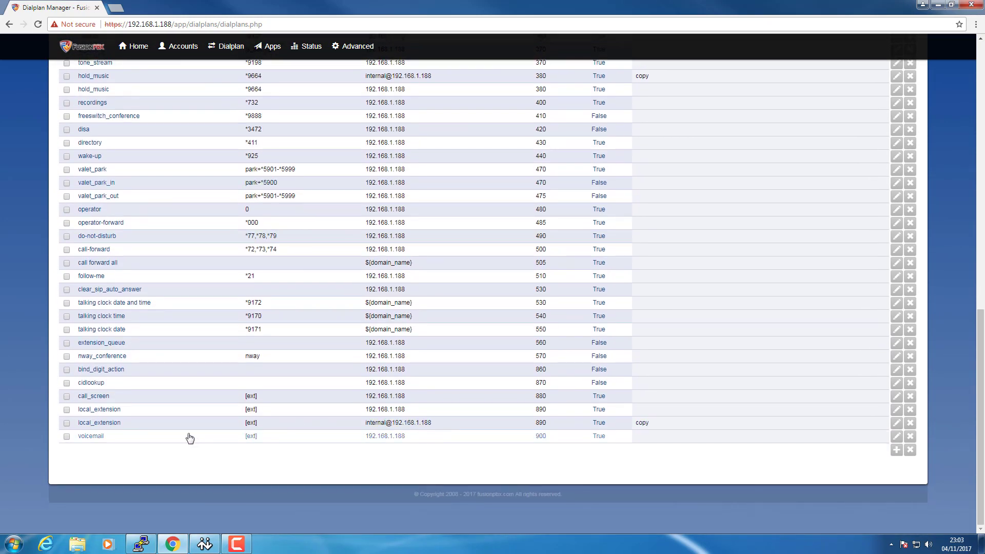
scroll(178, 423, up, 6)
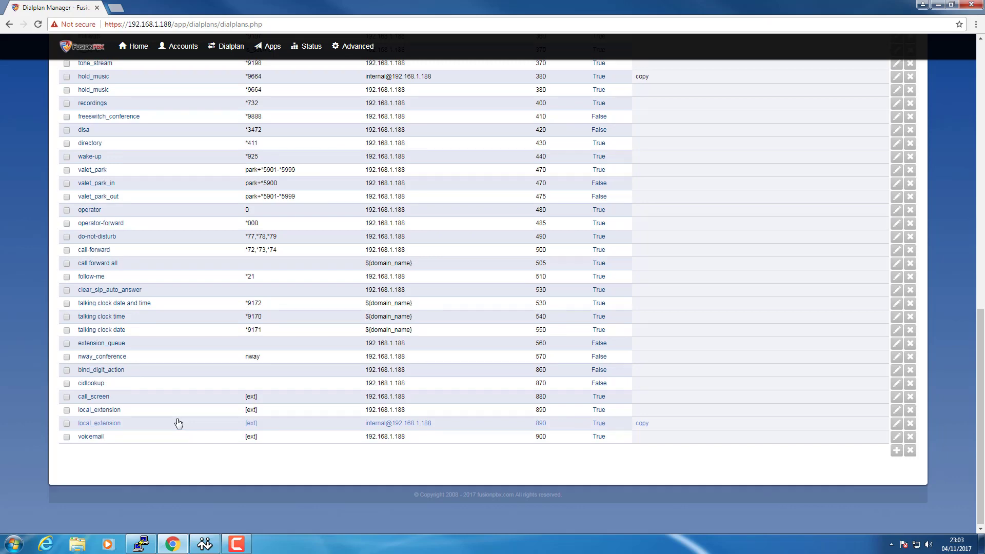
scroll(178, 423, up, 6)
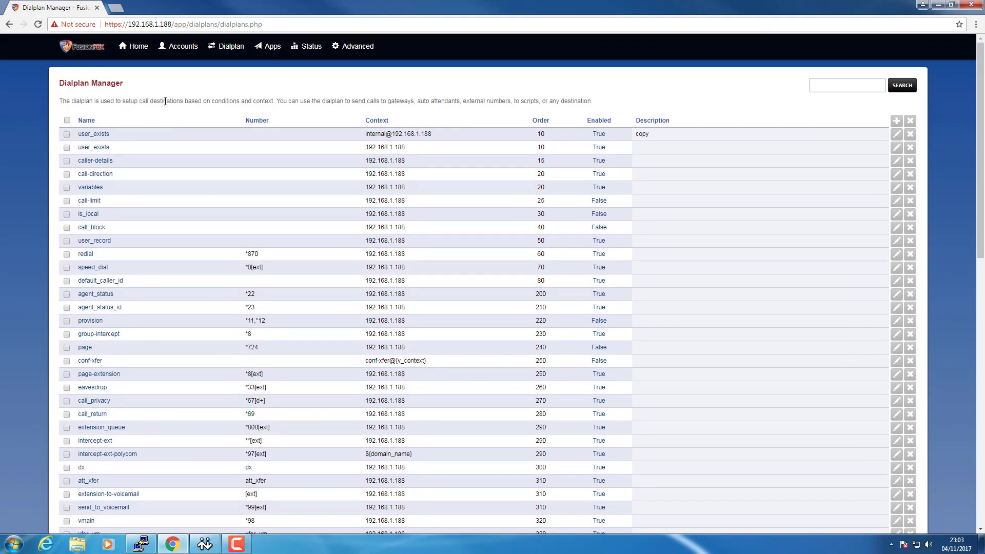
mouse_move(169, 50)
click(178, 82)
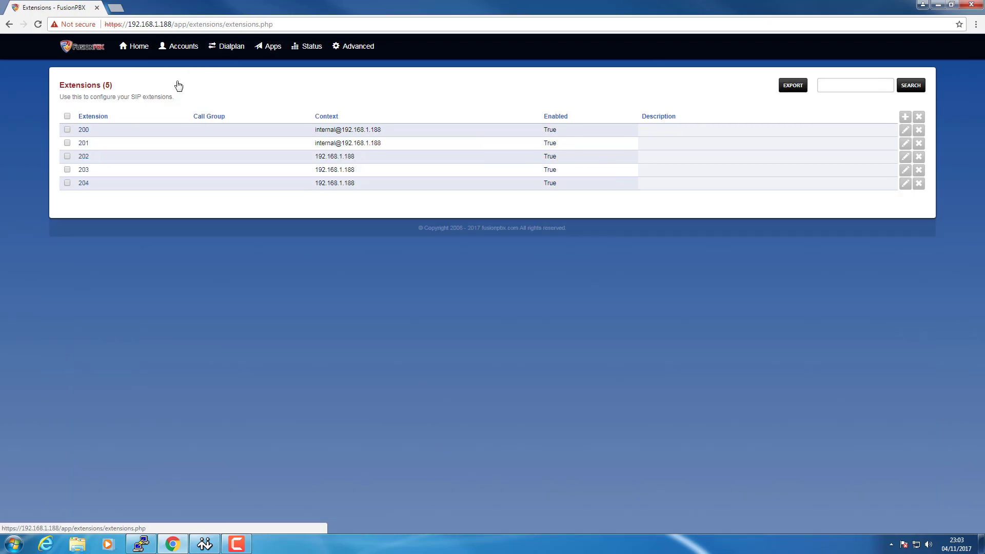